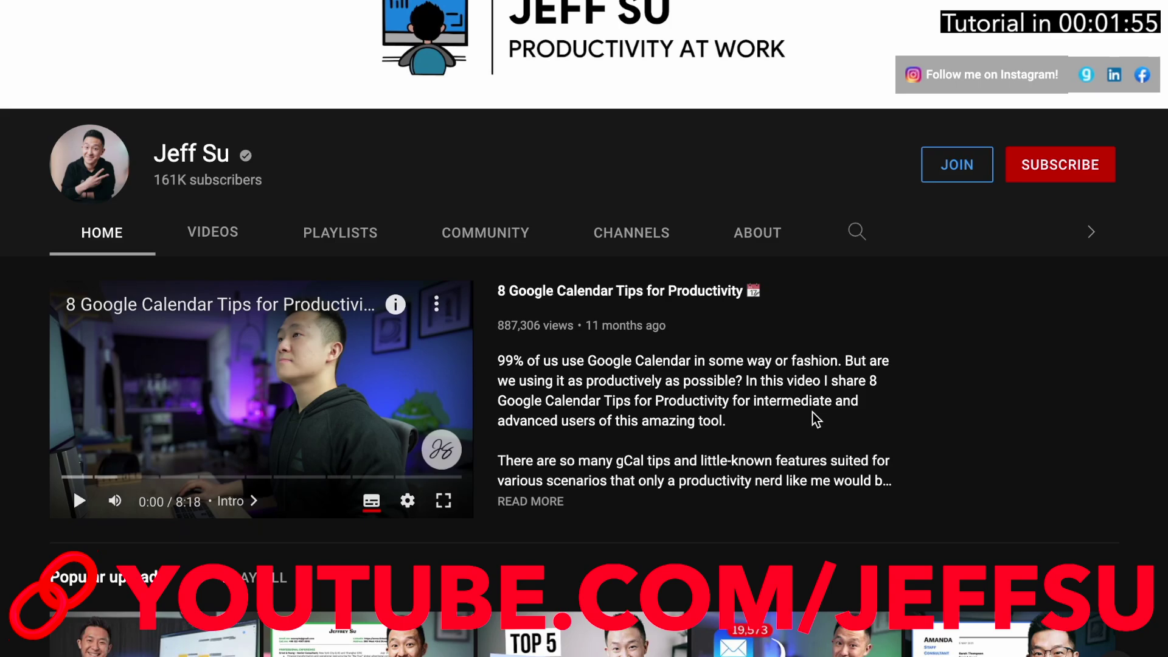
# Enable Auto-advance in Gmail's Advanced settings
pyautogui.scroll(-2, 815, 418)
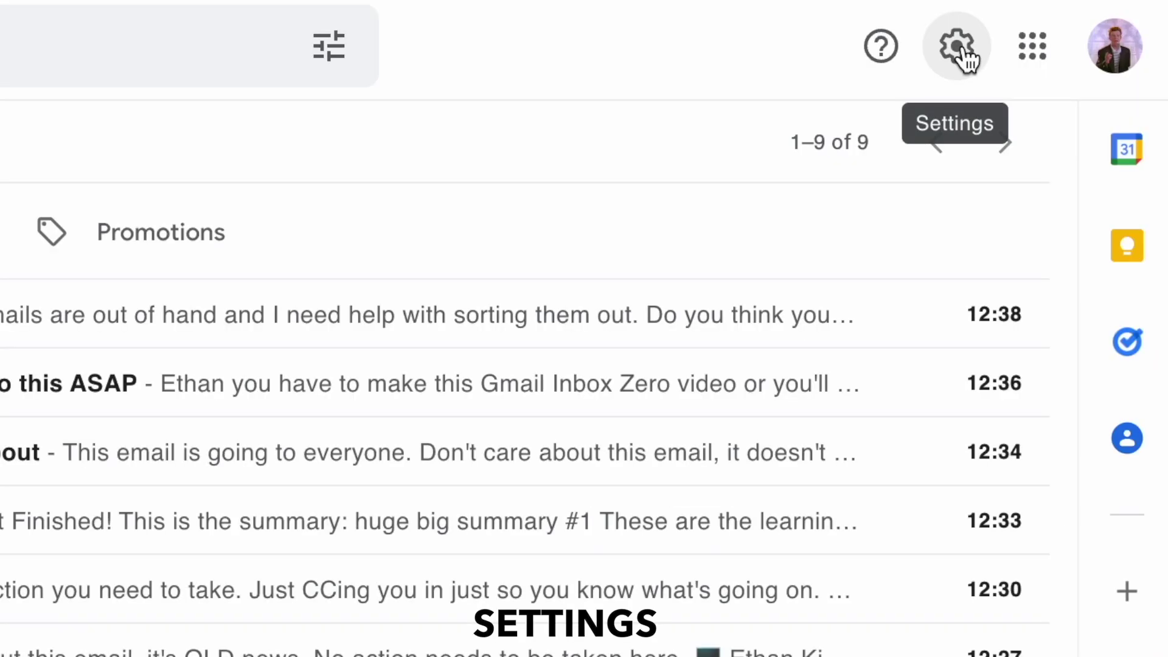
pyautogui.click(966, 58)
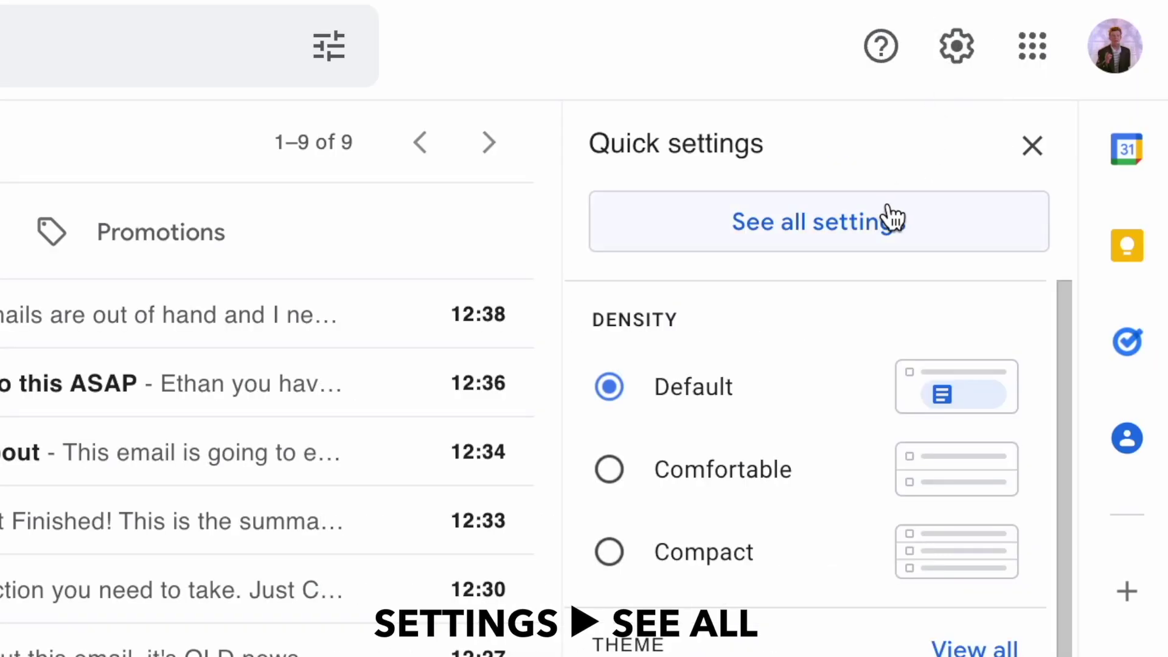
pyautogui.click(885, 234)
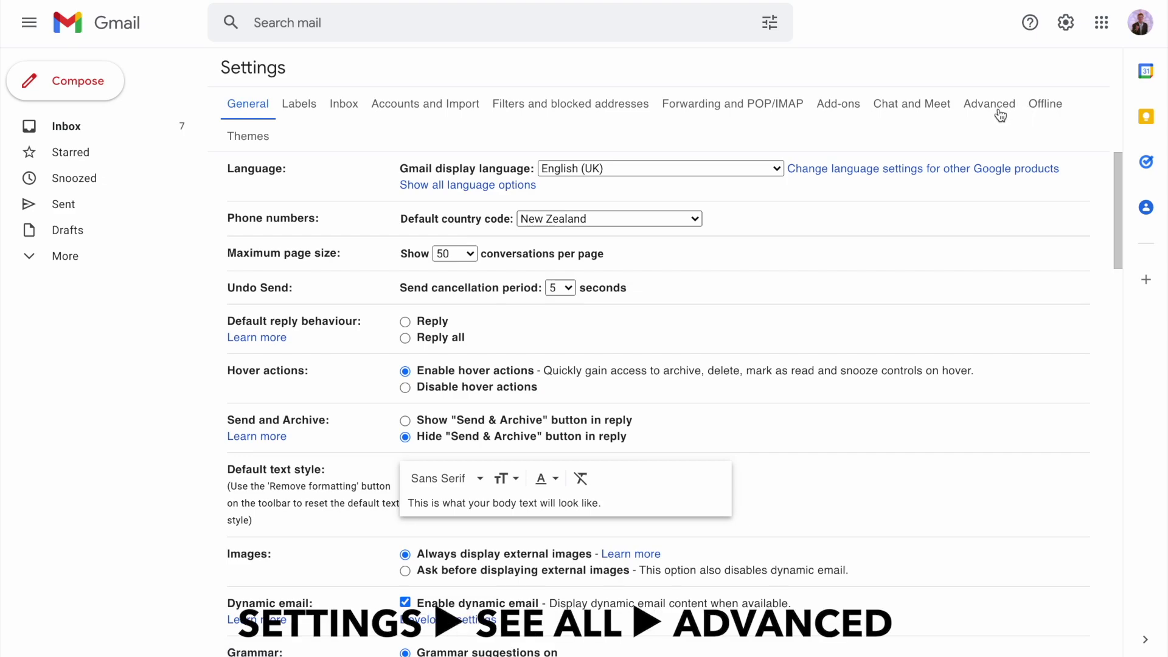
pyautogui.click(976, 105)
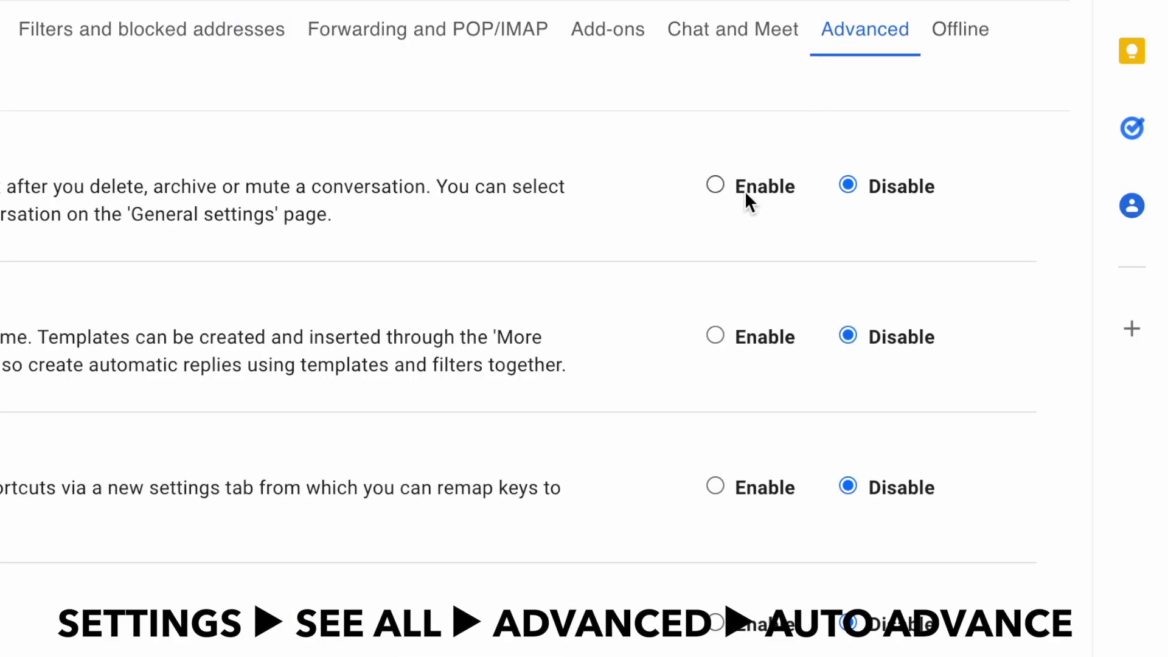
pyautogui.click(746, 191)
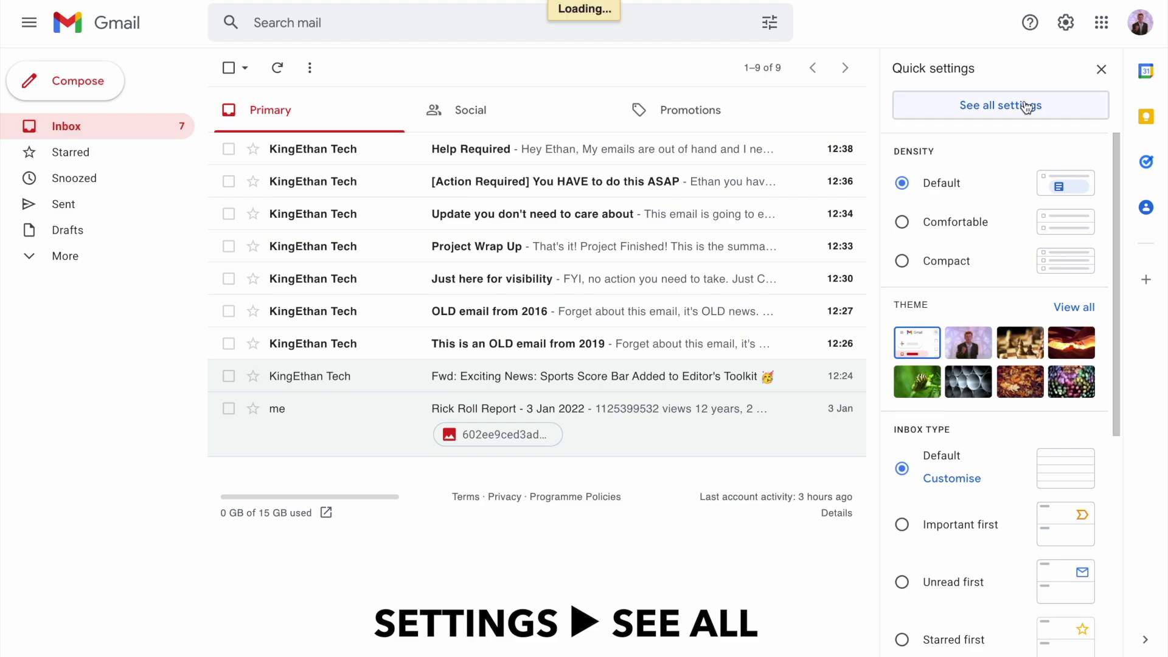
# Make auto-advance go to the next (newer) conversation, turn keyboard shortcuts on, and save
pyautogui.scroll(-2, 761, 366)
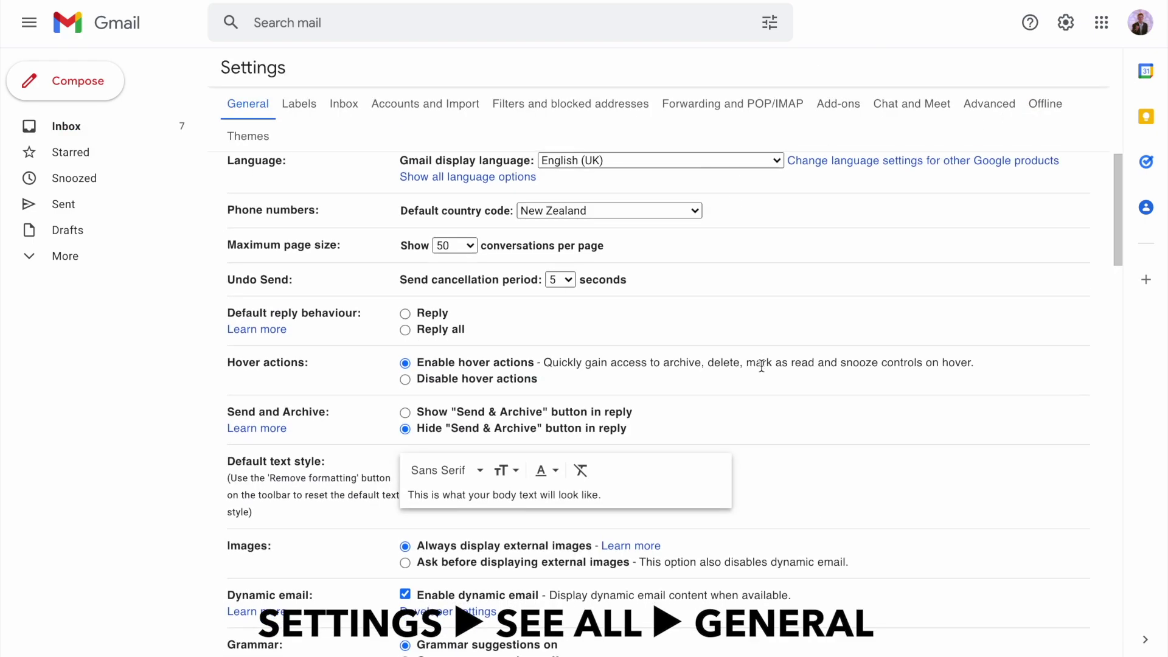
pyautogui.scroll(-4, 761, 365)
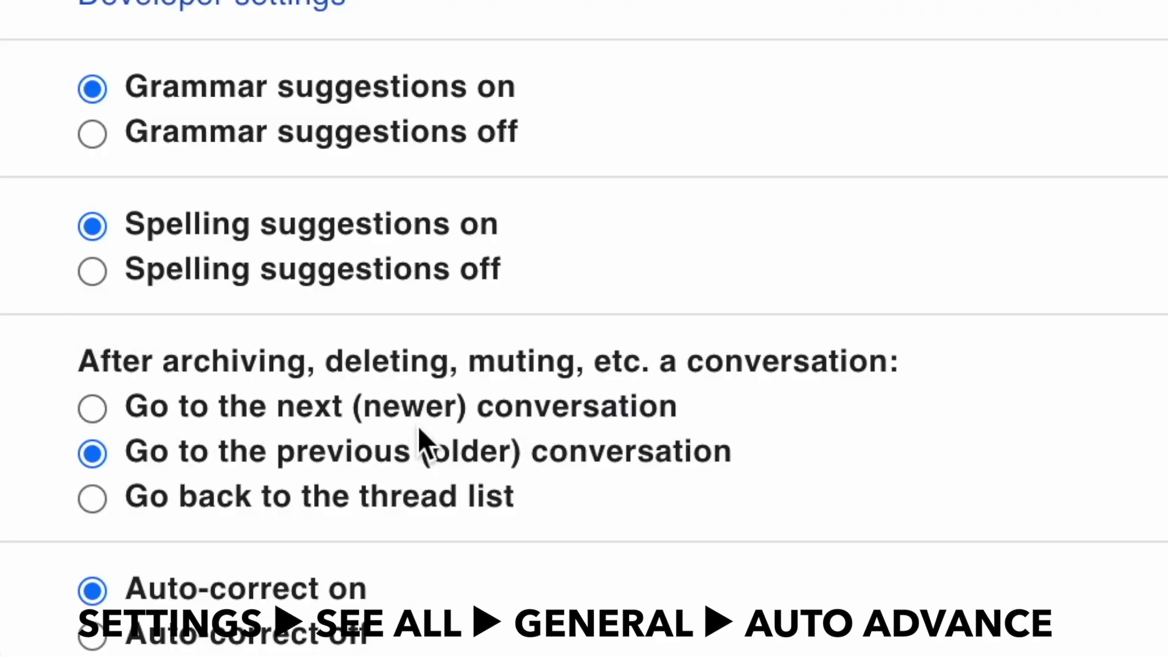
pyautogui.click(452, 415)
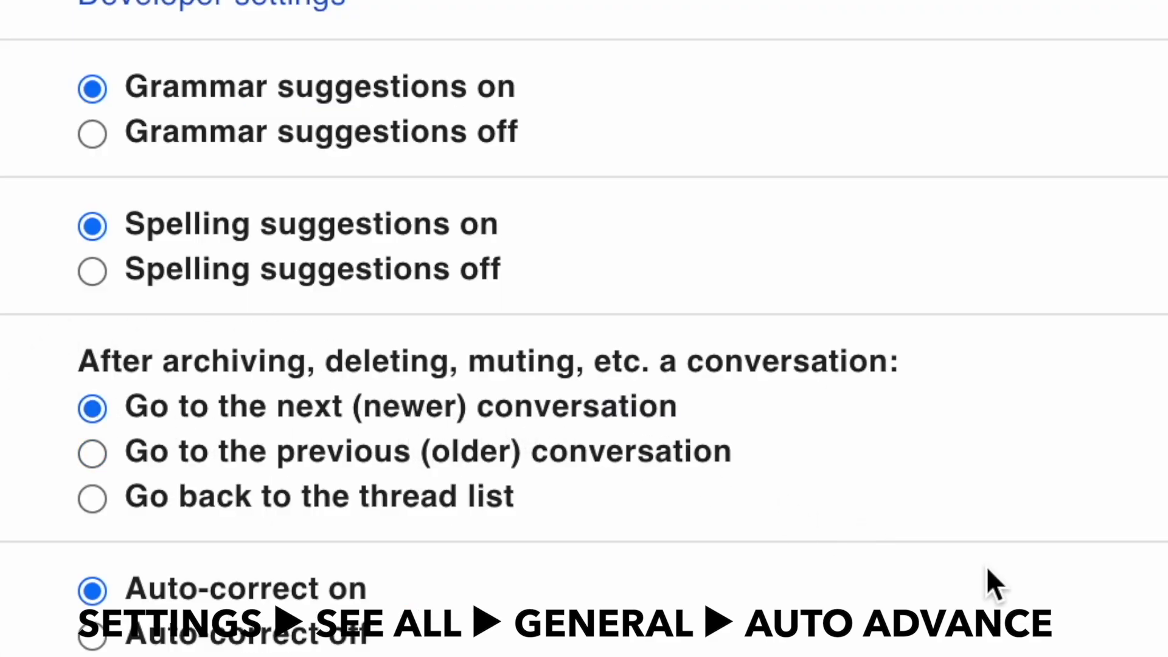
pyautogui.scroll(-6, 728, 472)
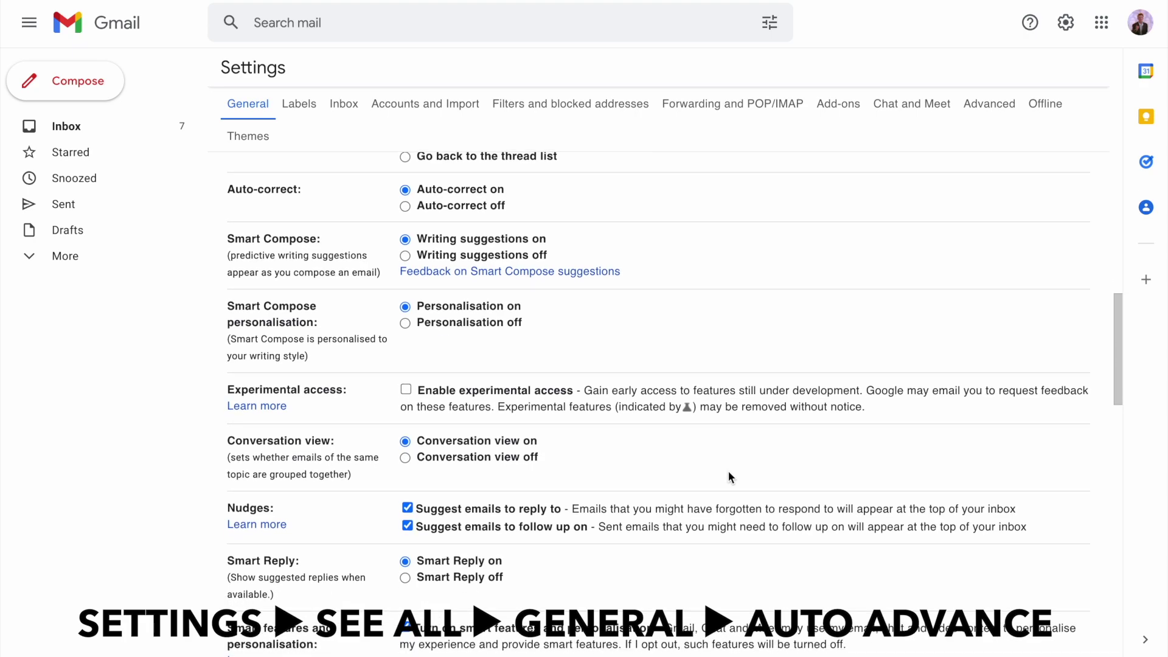
pyautogui.scroll(-8, 728, 471)
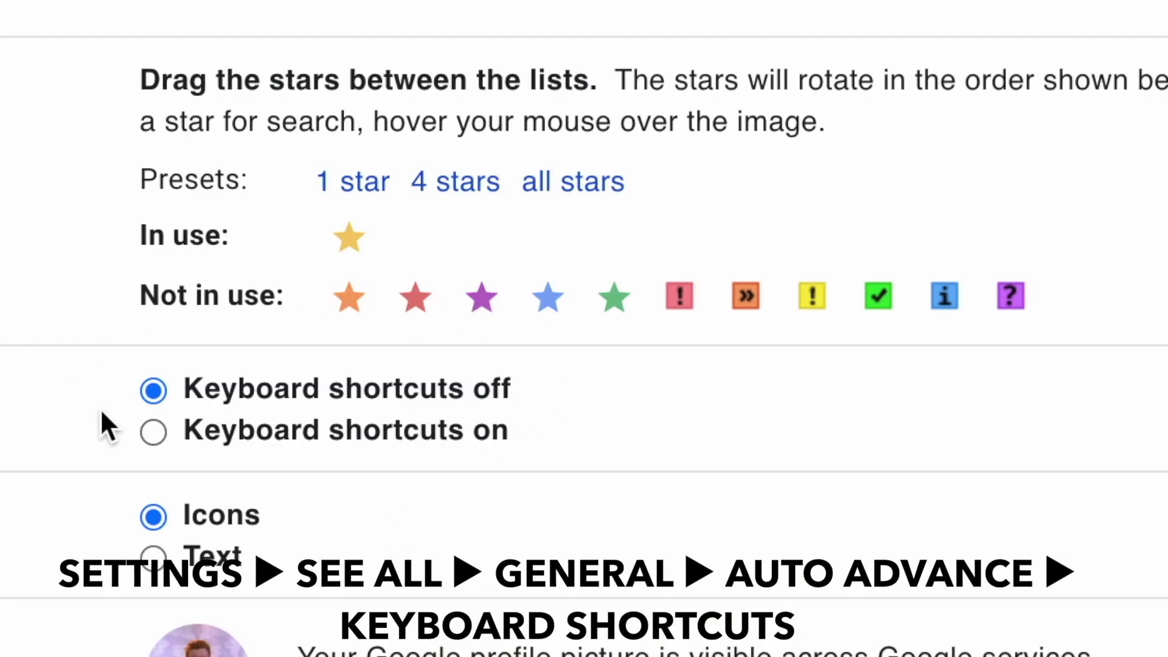
pyautogui.click(466, 433)
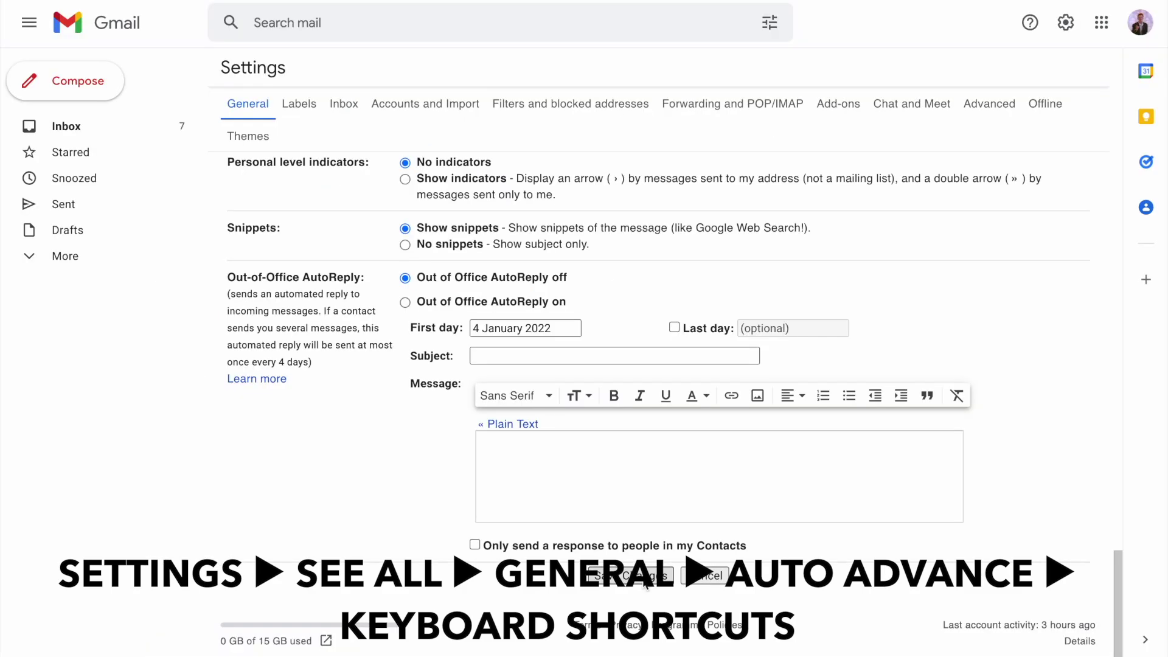
pyautogui.click(644, 582)
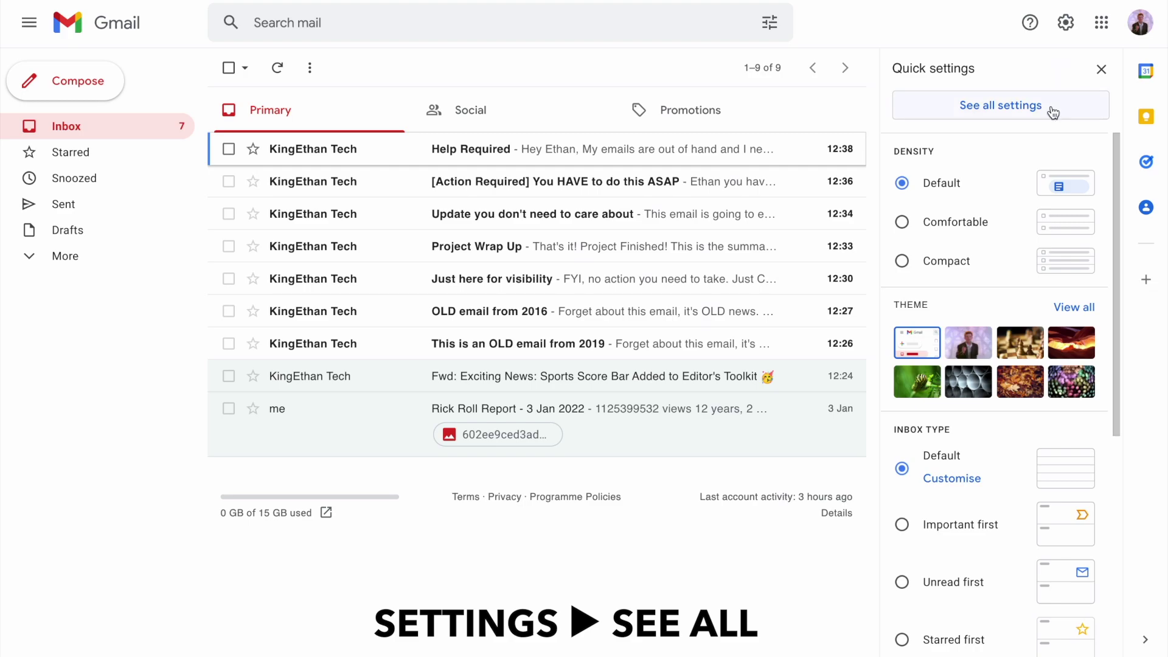
# Create the Follow Up and Waiting labels from the Labels settings
pyautogui.click(1051, 108)
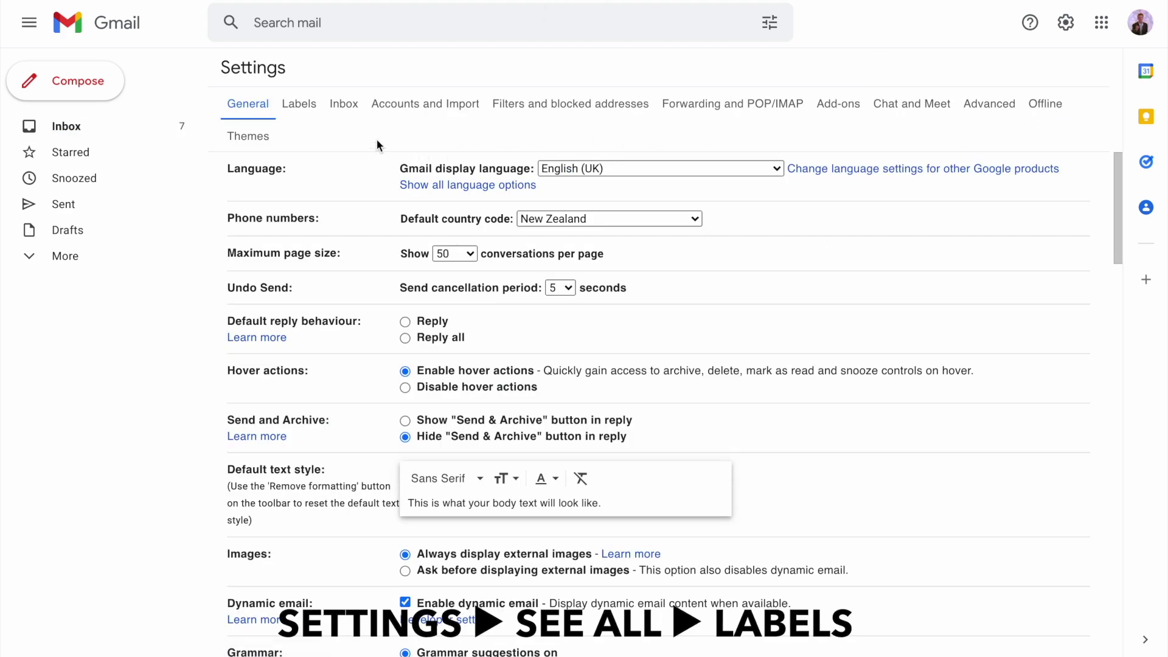
pyautogui.click(305, 116)
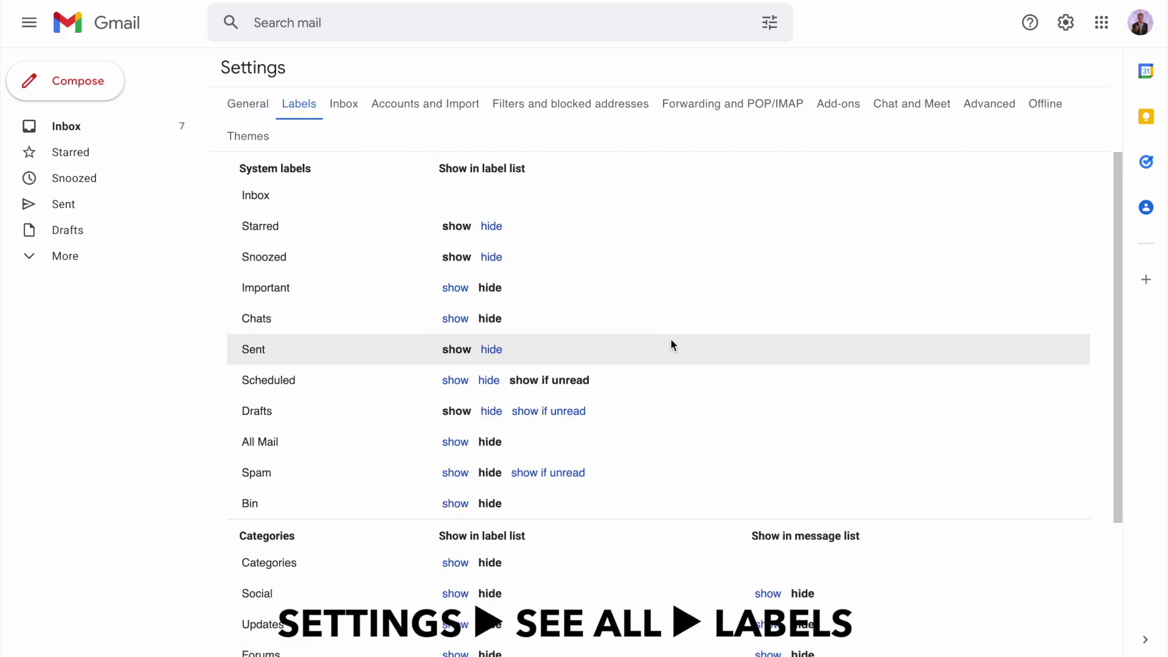
pyautogui.scroll(-3, 670, 338)
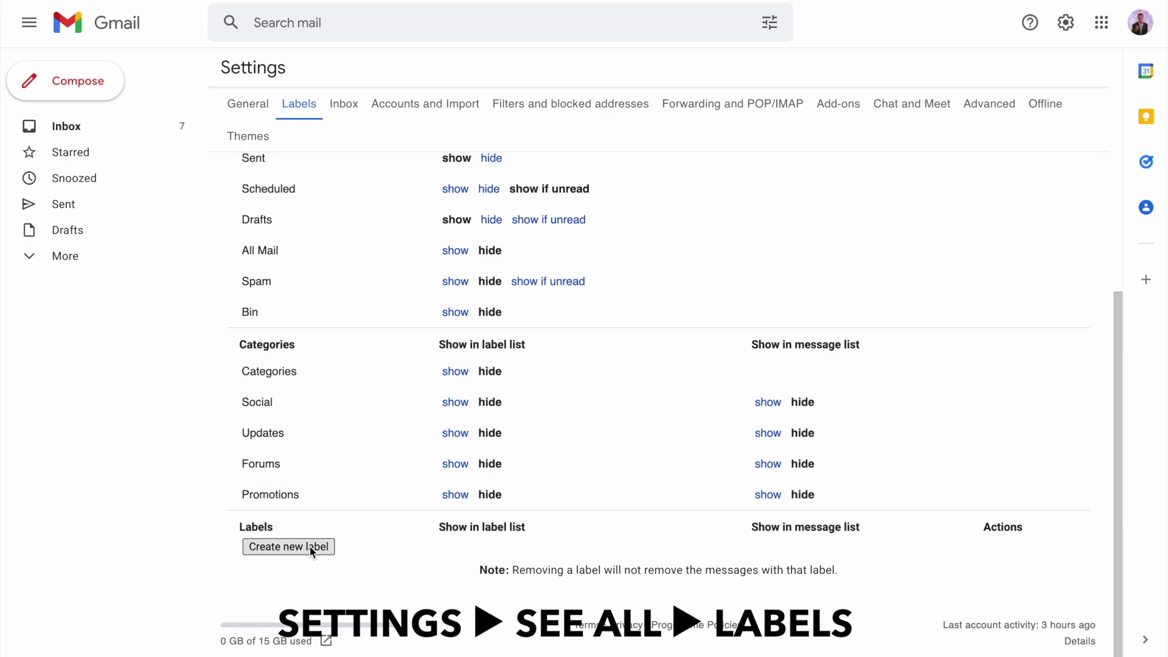
pyautogui.click(312, 549)
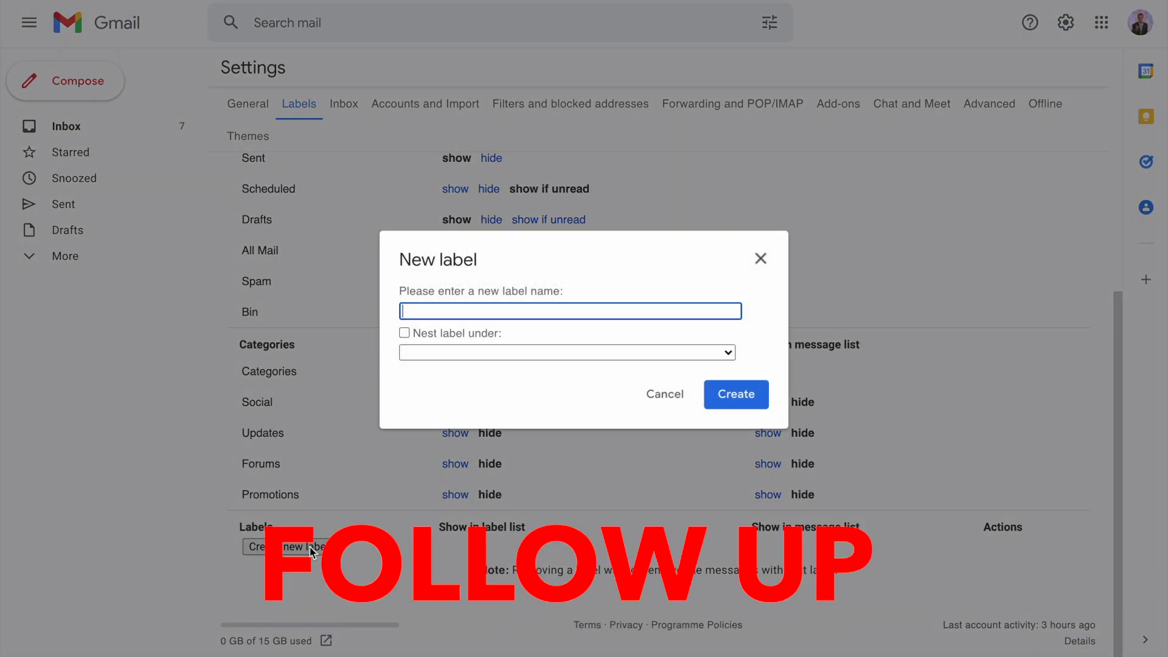
pyautogui.write('Follow Up')
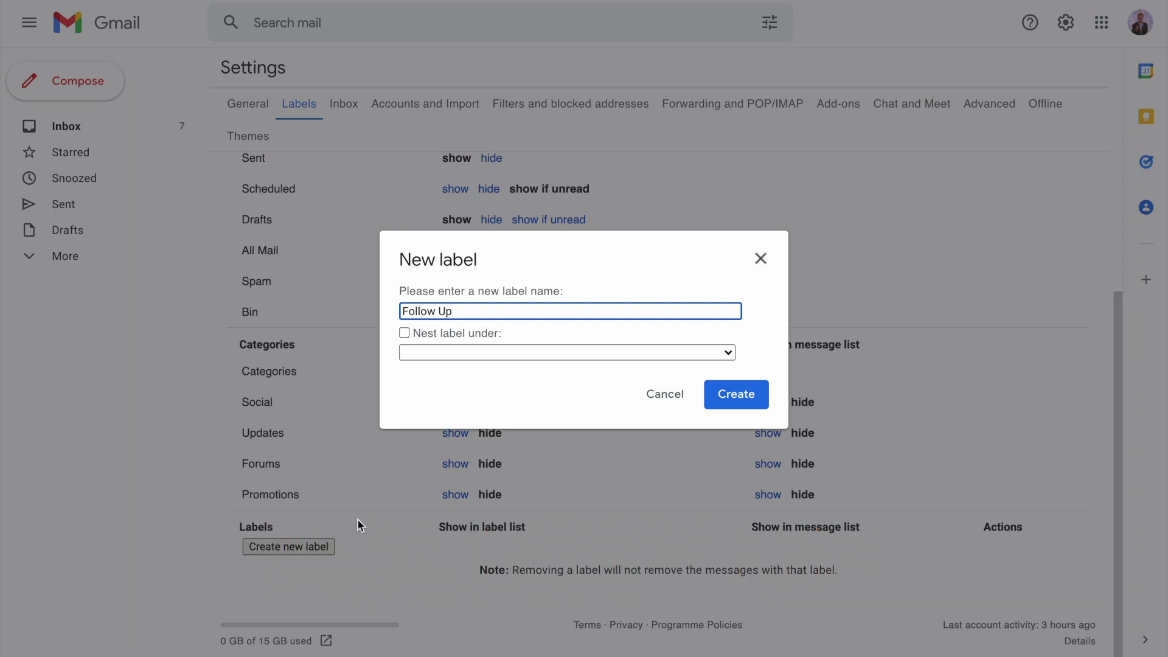
pyautogui.click(743, 395)
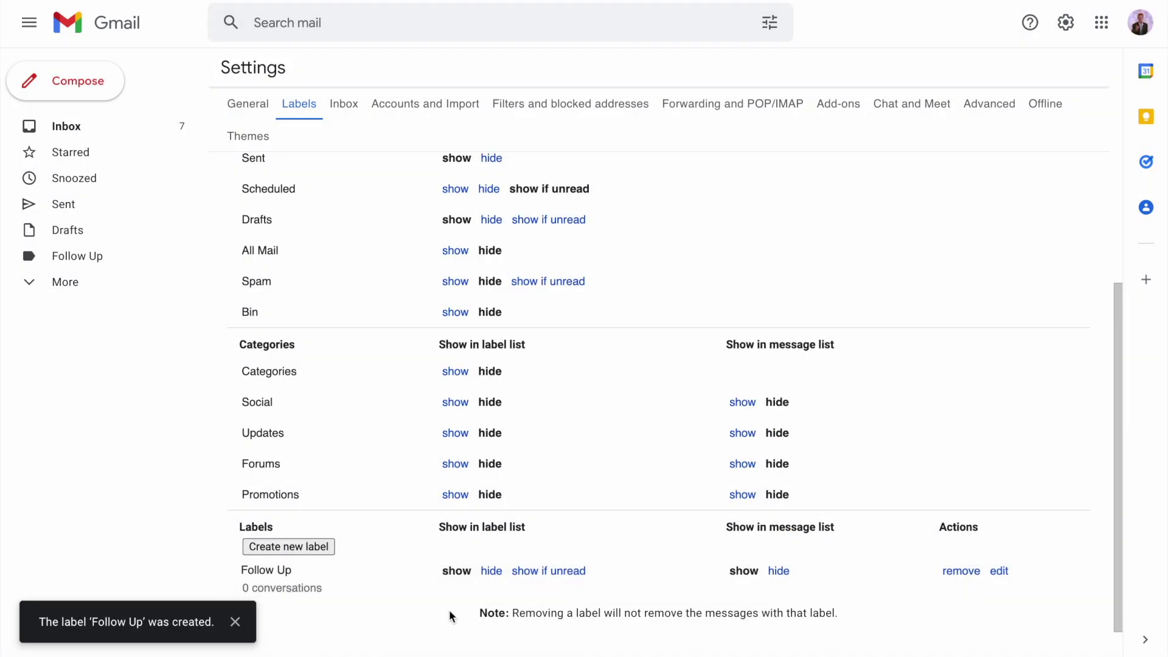
pyautogui.click(297, 543)
pyautogui.write('Wa')
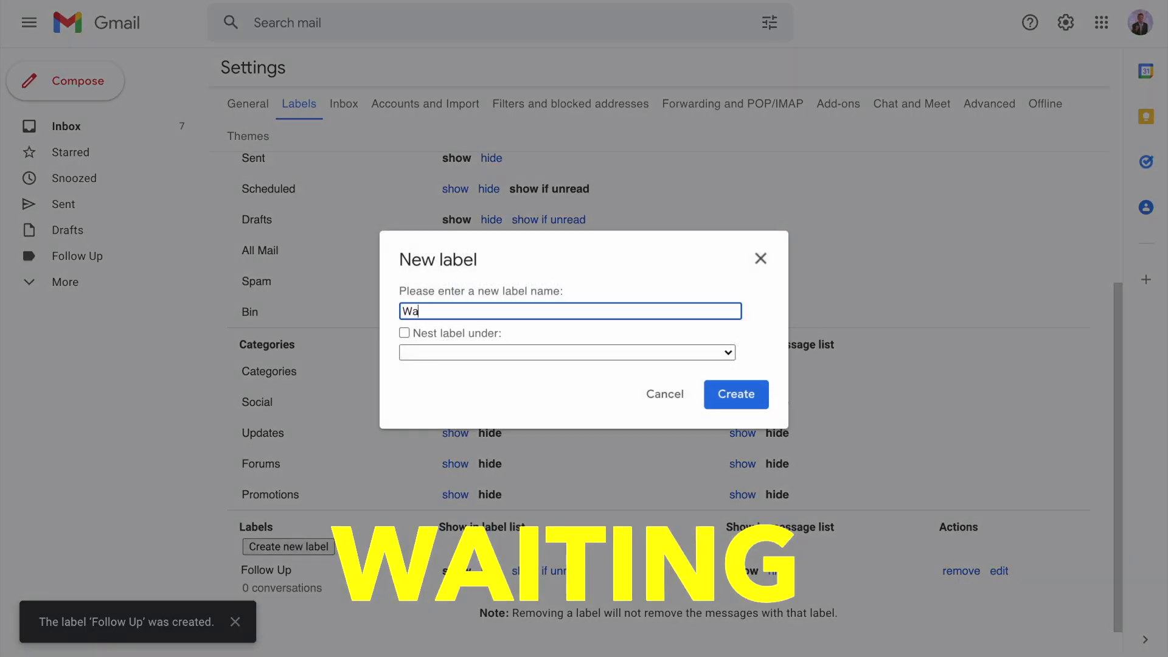
pyautogui.write('iting')
pyautogui.click(729, 410)
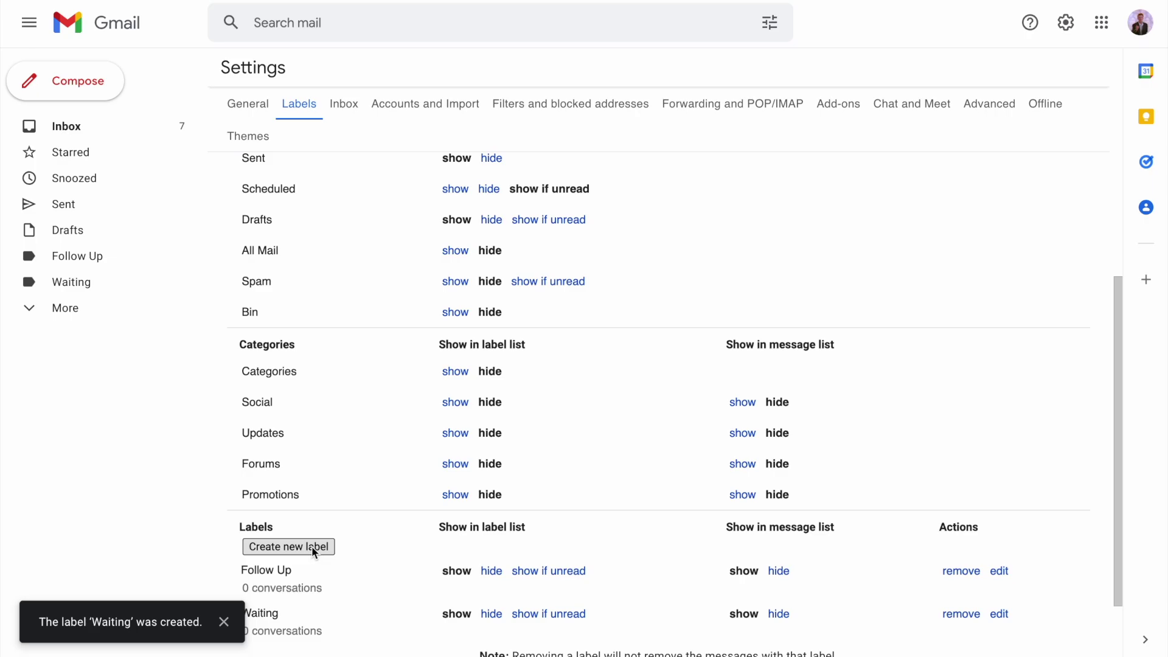
# Create the Read Through and Calendar labels
pyautogui.scroll(-2, 312, 546)
pyautogui.click(289, 460)
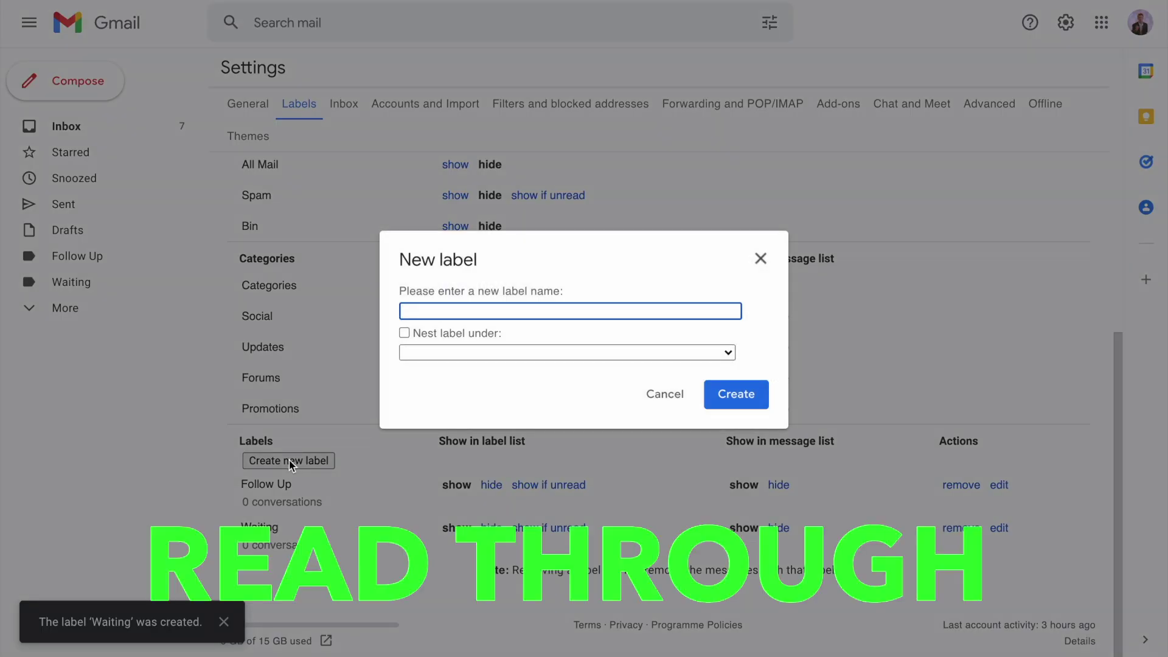
pyautogui.write('Read Through')
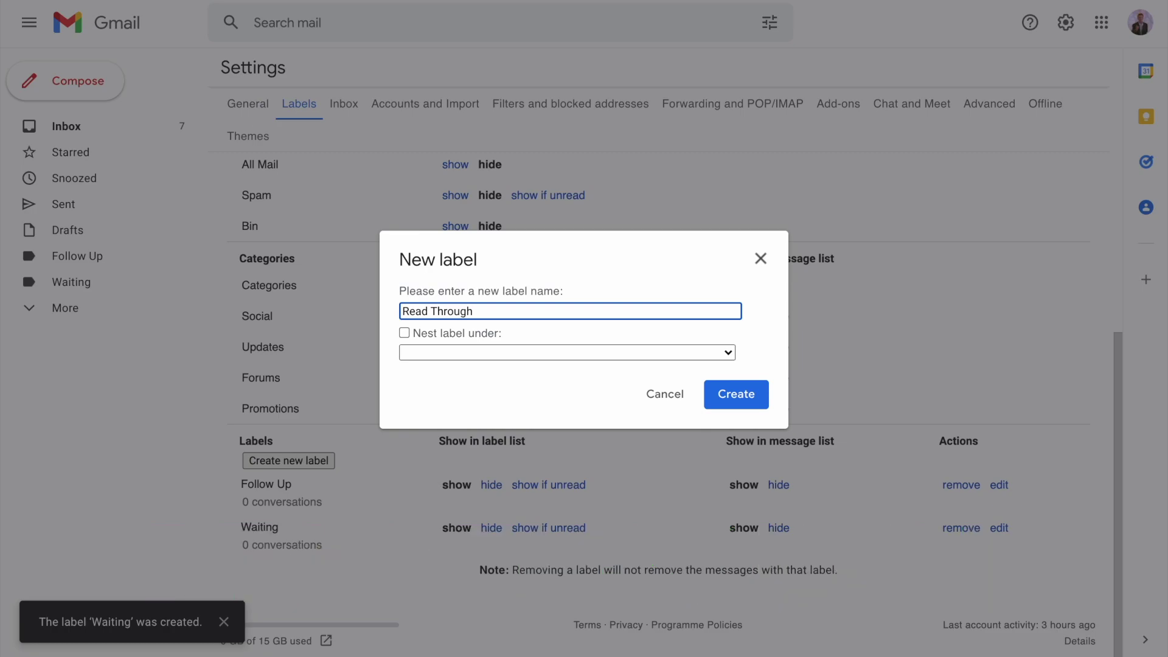
pyautogui.click(742, 394)
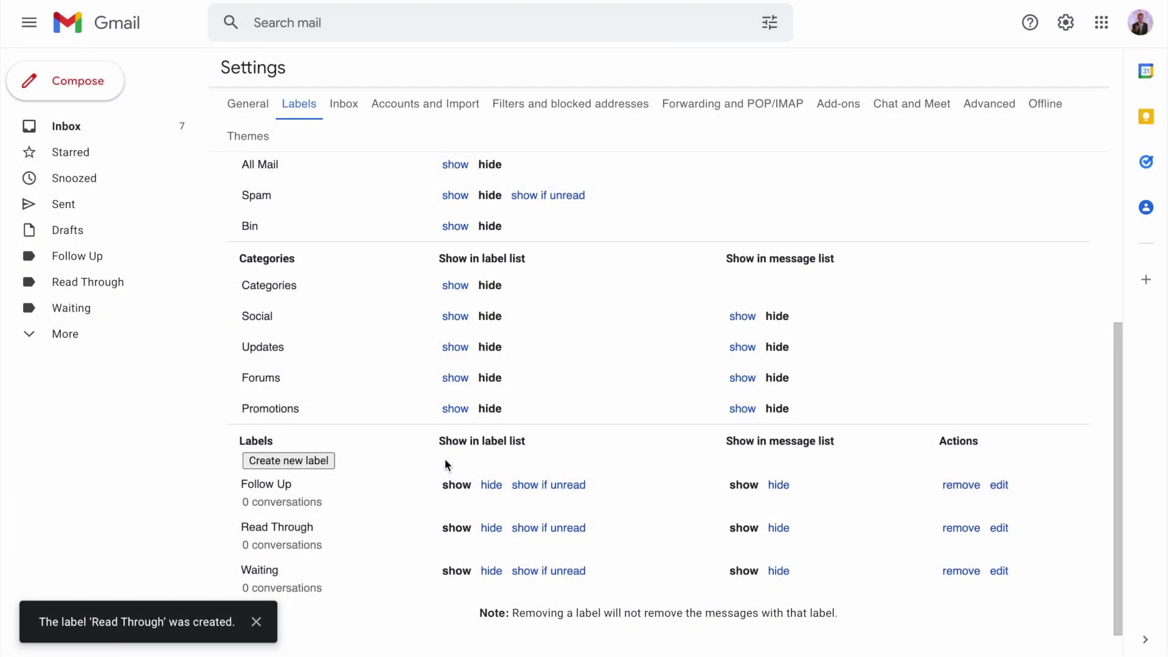
pyautogui.click(331, 463)
pyautogui.write('C')
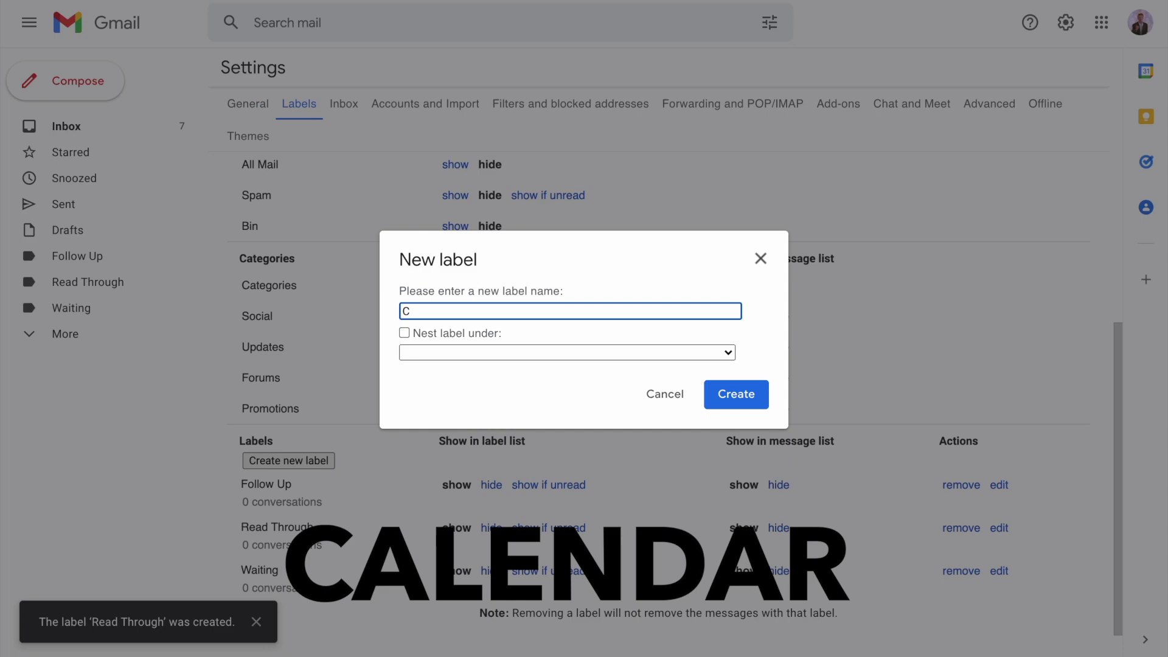
pyautogui.write('alendar')
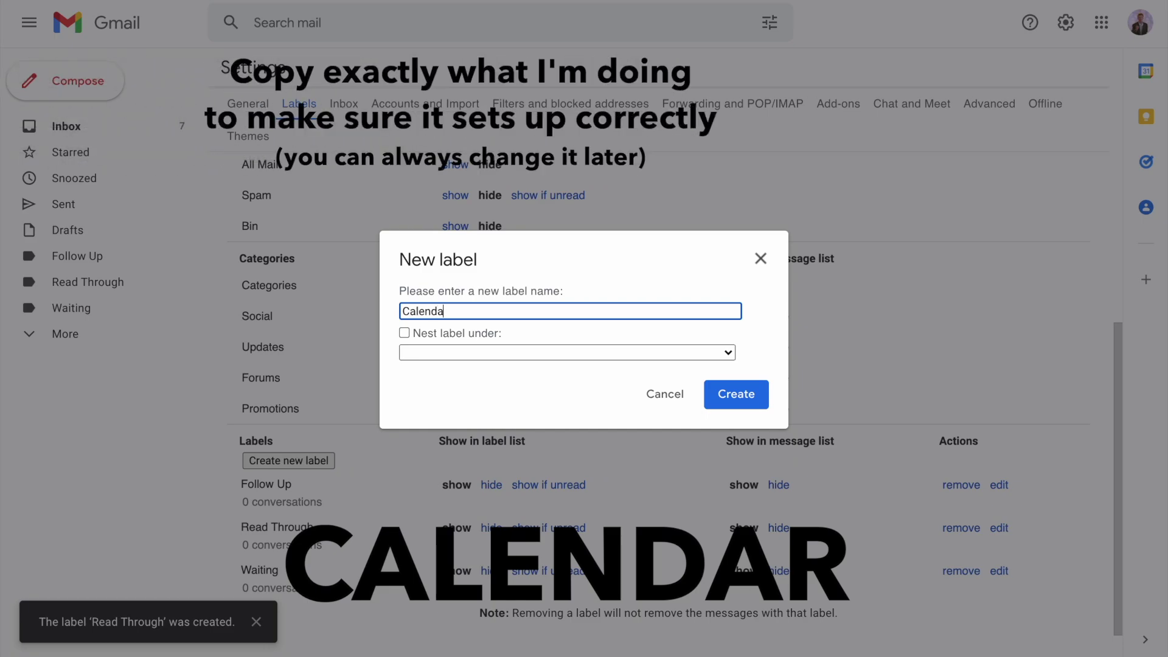
pyautogui.click(730, 395)
pyautogui.scroll(-2, 721, 389)
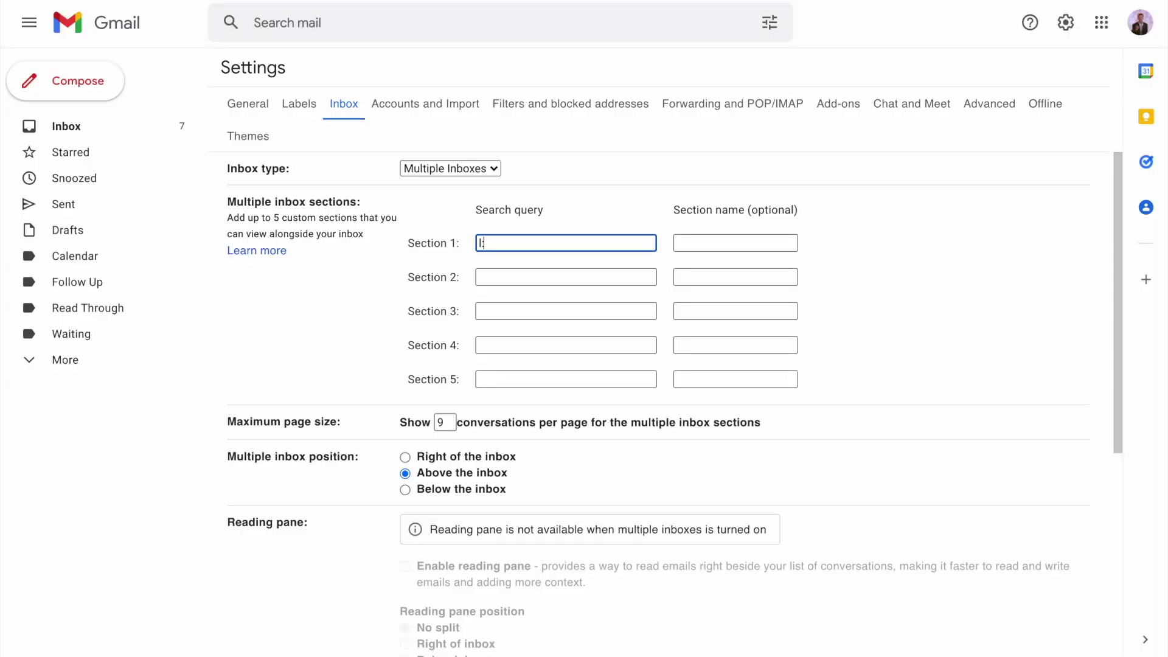
# Set the first inbox section to query l:Follow-Up and name it 'Action Items'
pyautogui.write('oll')
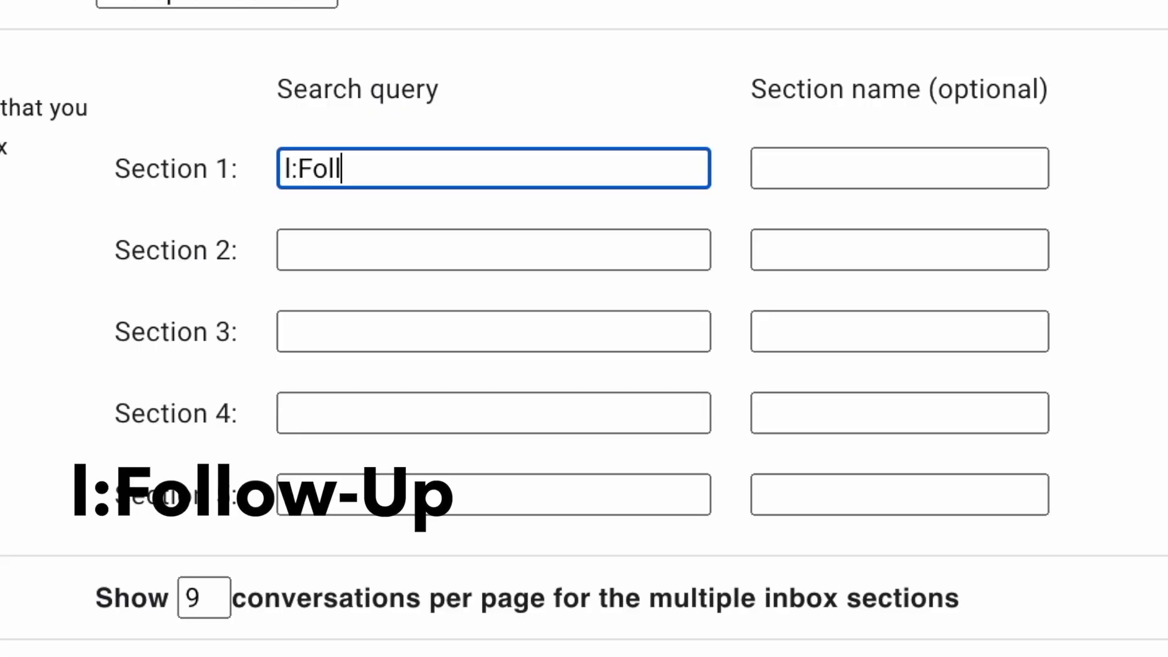
pyautogui.write('ow-Up')
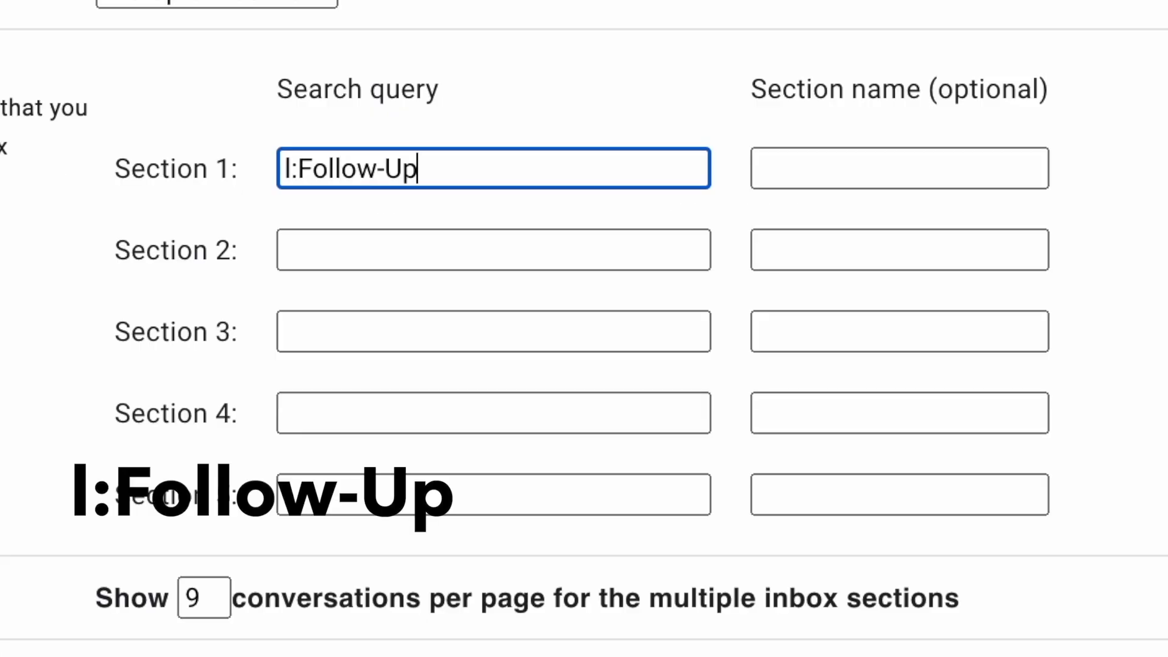
pyautogui.click(948, 168)
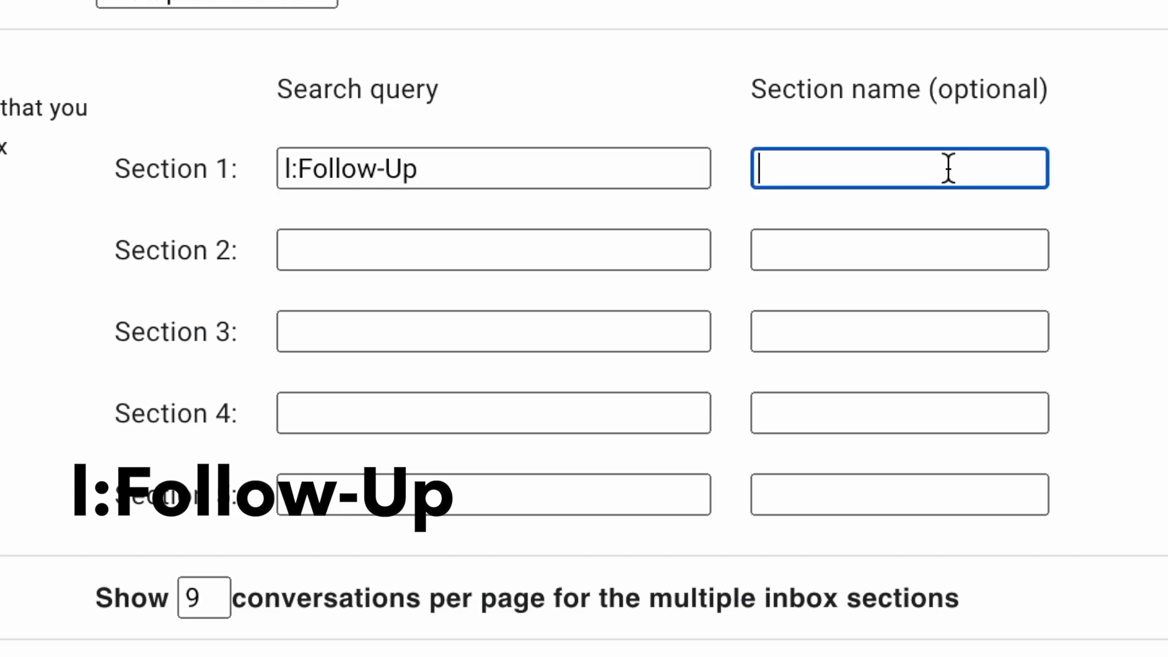
pyautogui.write('Action')
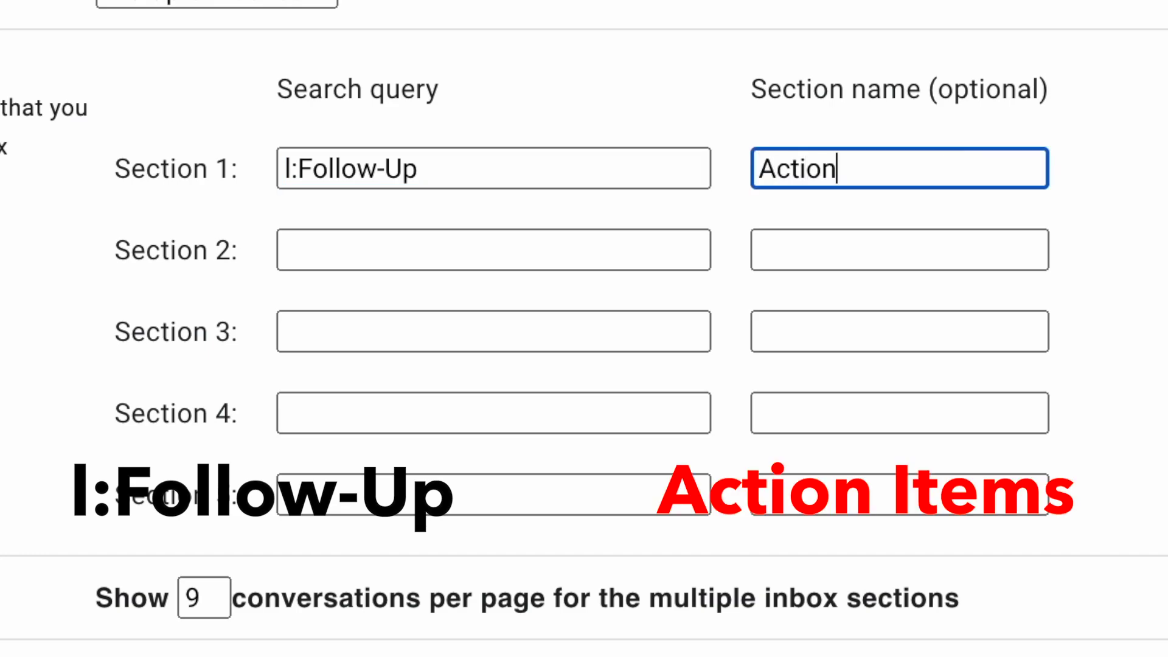
pyautogui.write(' Iteam')
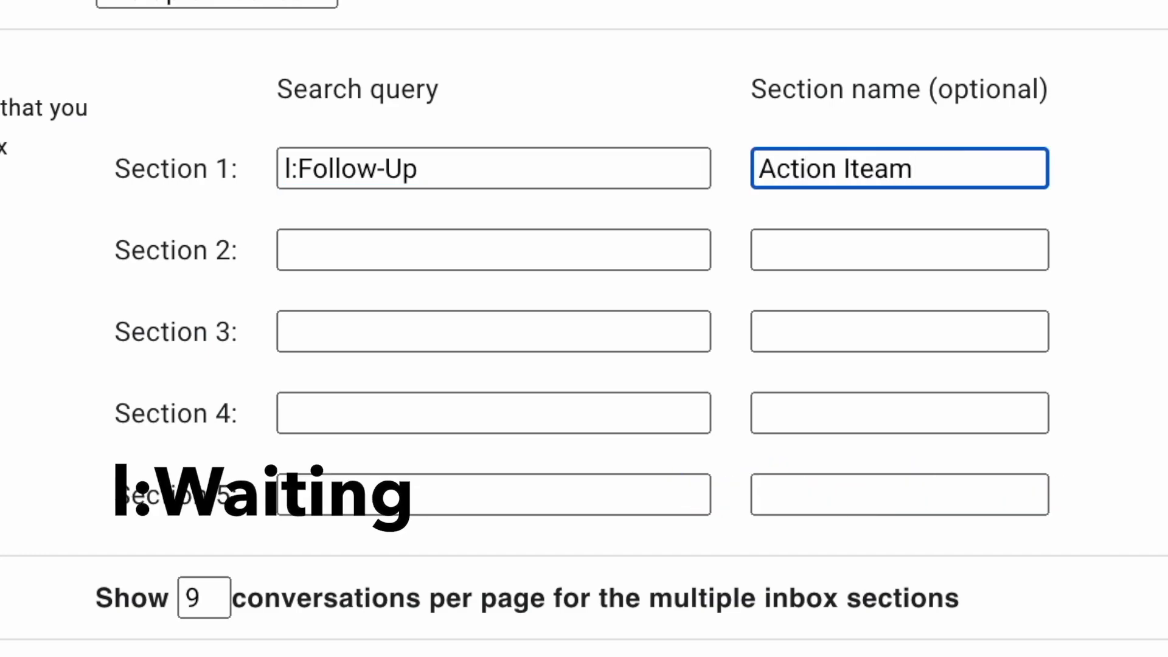
pyautogui.press('BackSpace')
pyautogui.press('BackSpace')
pyautogui.write('ms')
pyautogui.click(554, 250)
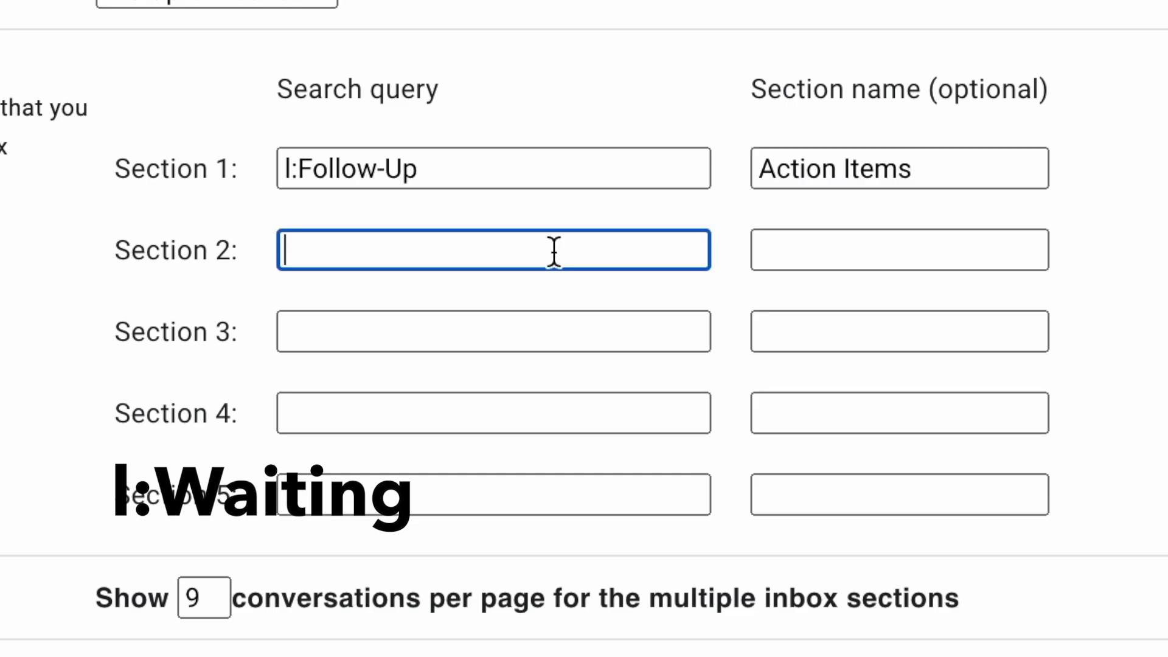
# Add sections 'Awaiting Reply' (l:Waiting) and 'Read Through Later' (l:Read-Through)
pyautogui.write('l:Waiting')
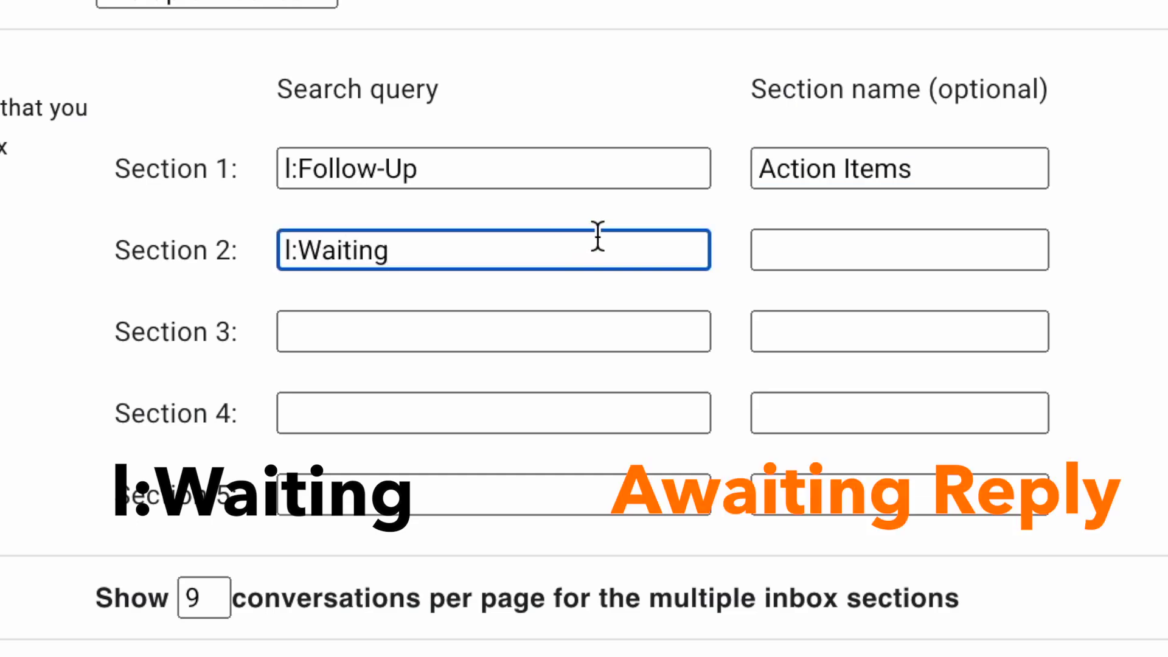
pyautogui.click(868, 248)
pyautogui.write('A')
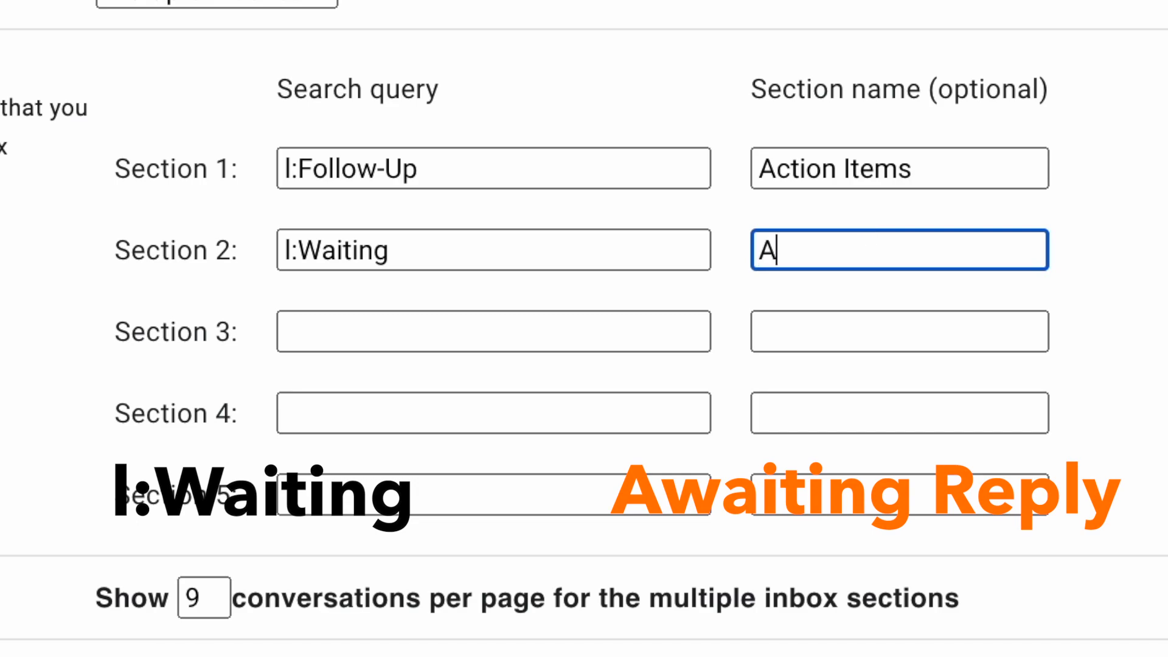
pyautogui.write('waiting R')
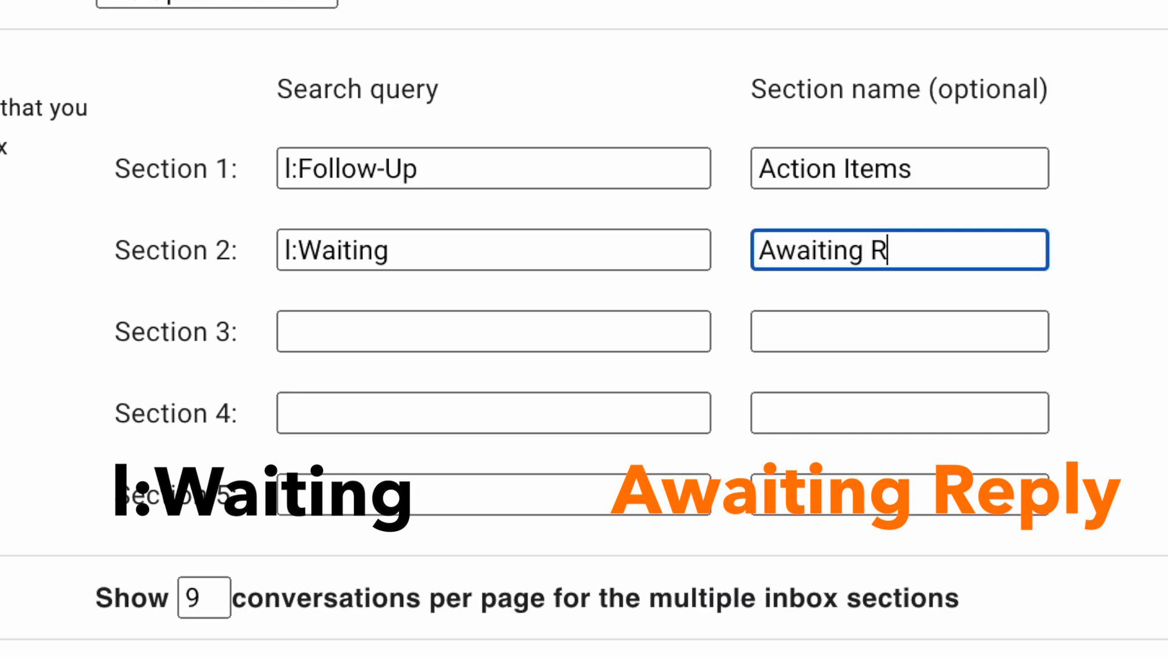
pyautogui.write('eply')
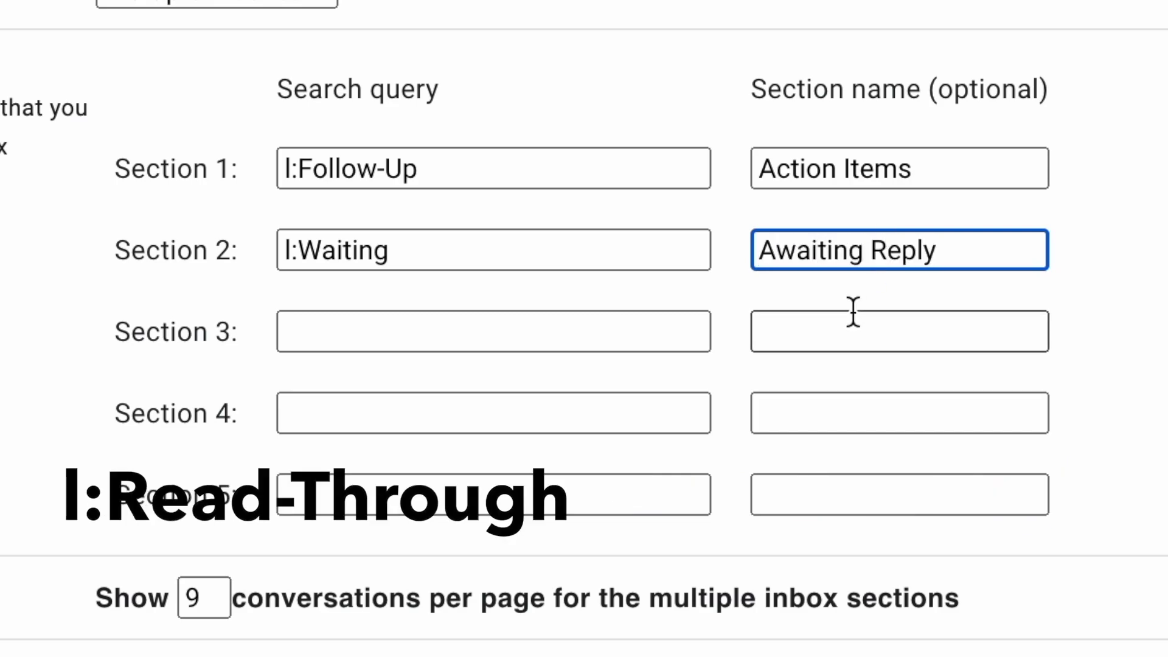
pyautogui.press('Tab')
pyautogui.write('l:Read')
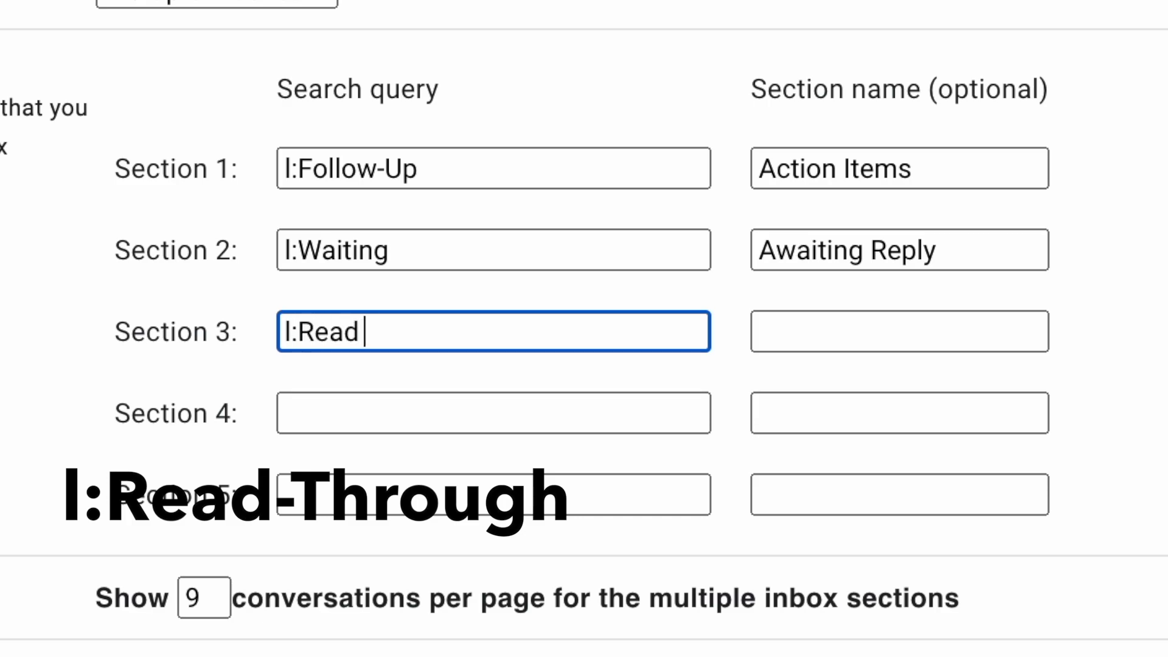
pyautogui.write('-Through')
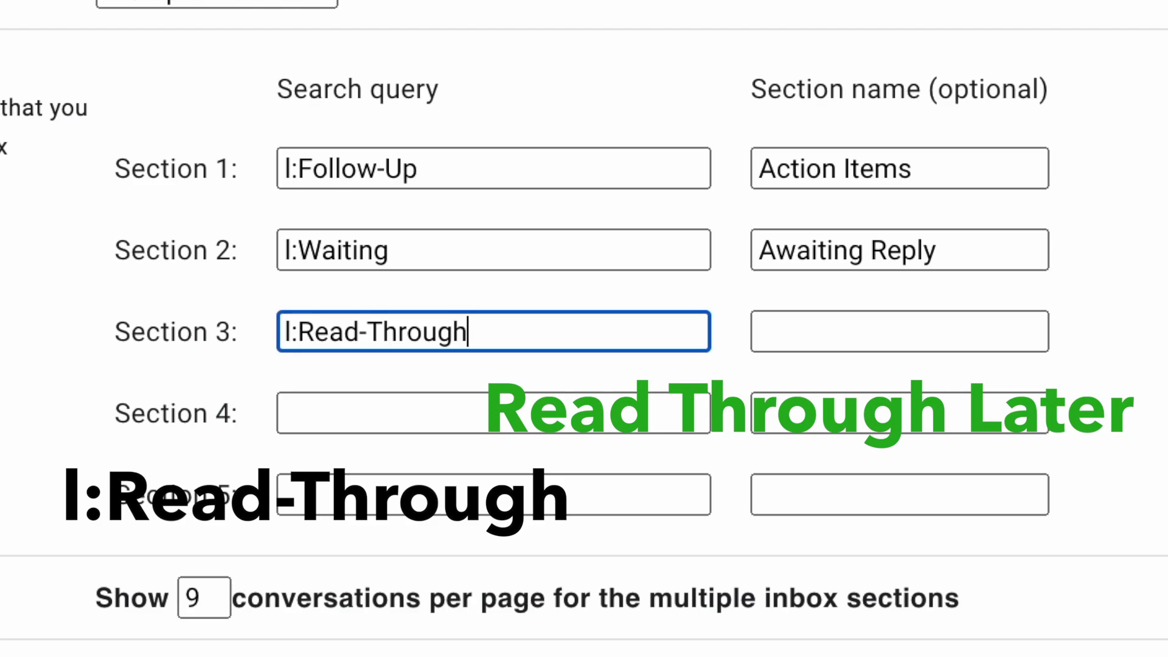
pyautogui.click(885, 330)
pyautogui.write('R')
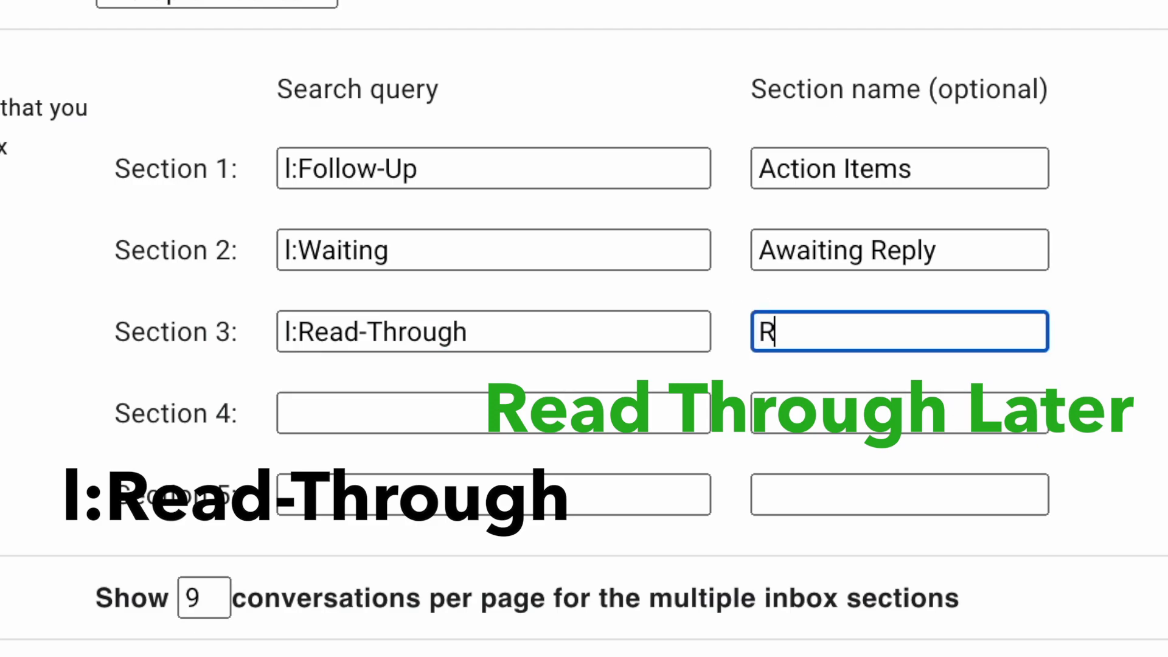
pyautogui.write('ead Through L')
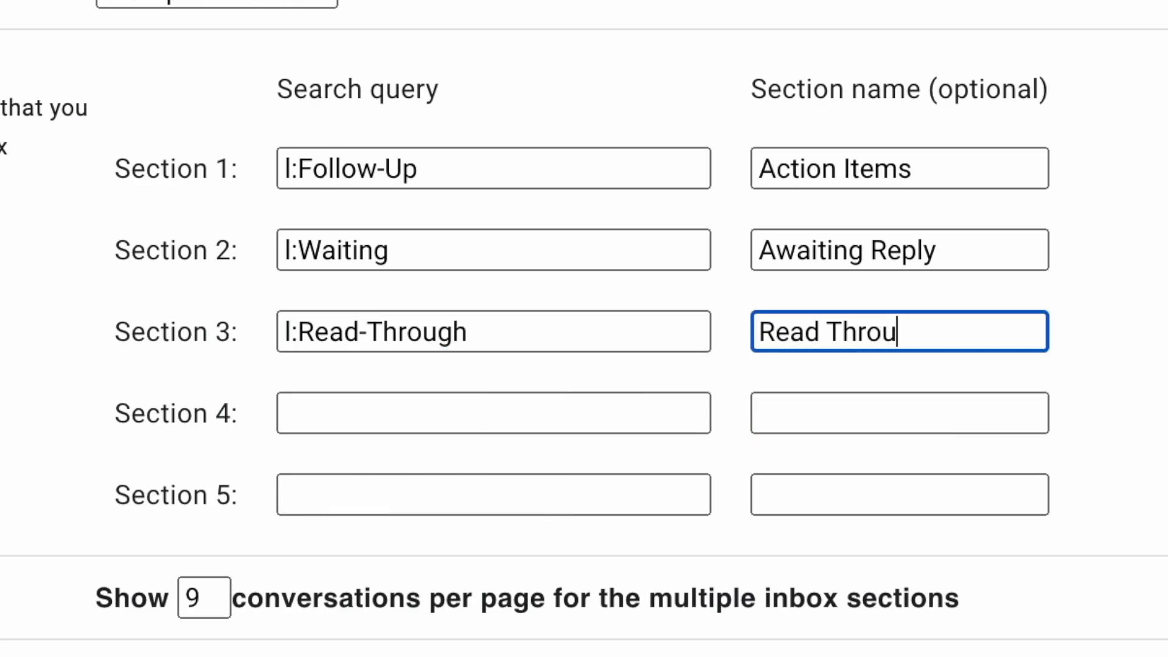
pyautogui.write('ater')
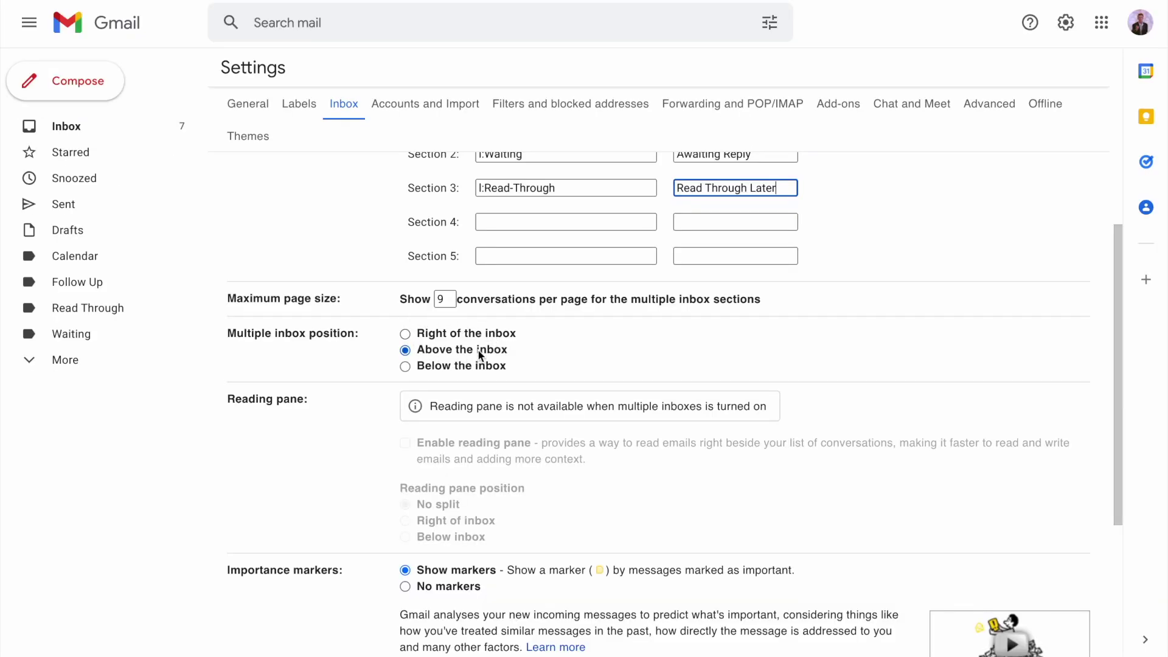
# Place the sections right of the inbox, choose no importance markers, and set page size 10
pyautogui.click(494, 334)
pyautogui.scroll(-5, 564, 374)
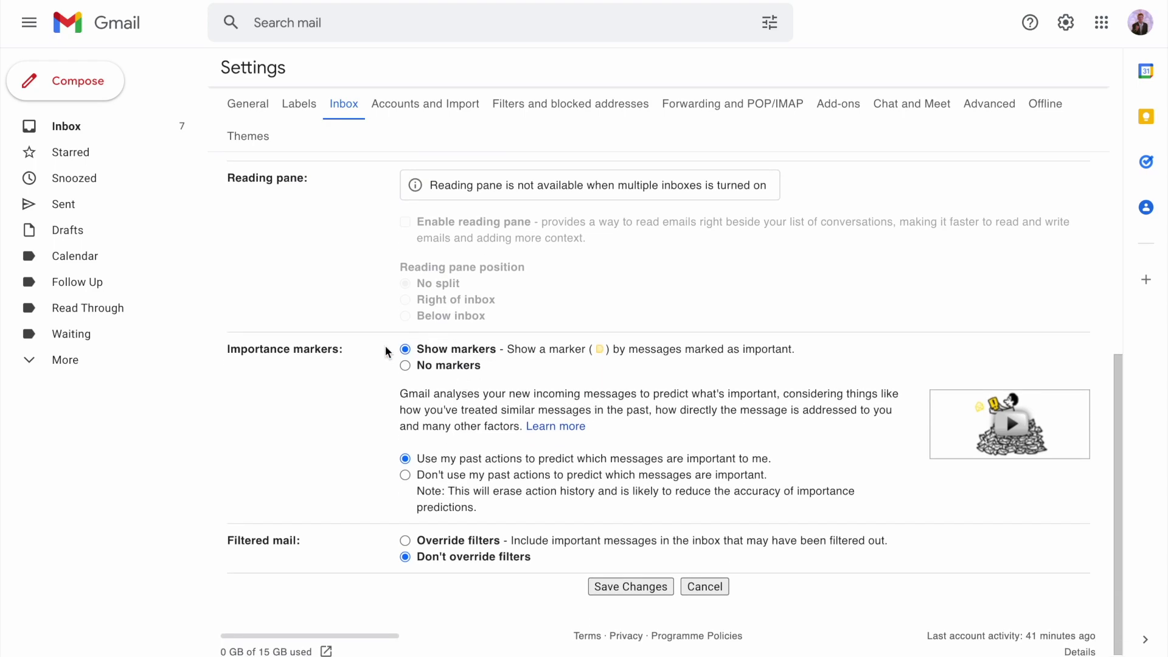
pyautogui.click(469, 371)
pyautogui.scroll(8, 466, 370)
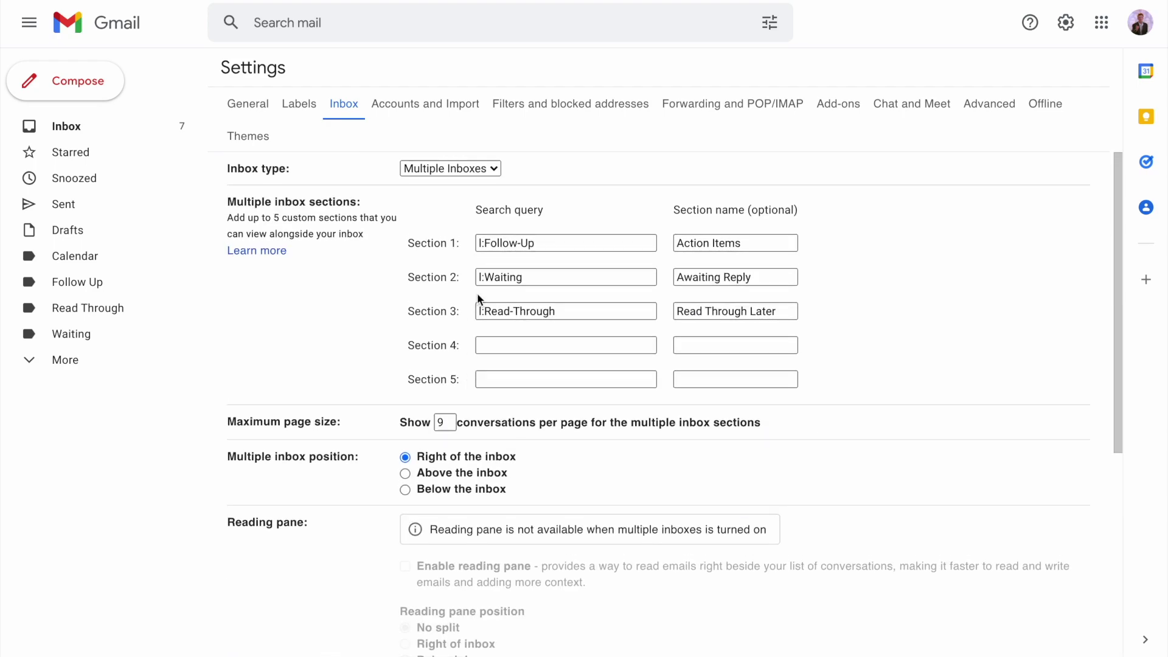
pyautogui.click(449, 421)
pyautogui.press('BackSpace')
pyautogui.write('10')
pyautogui.scroll(-6, 454, 487)
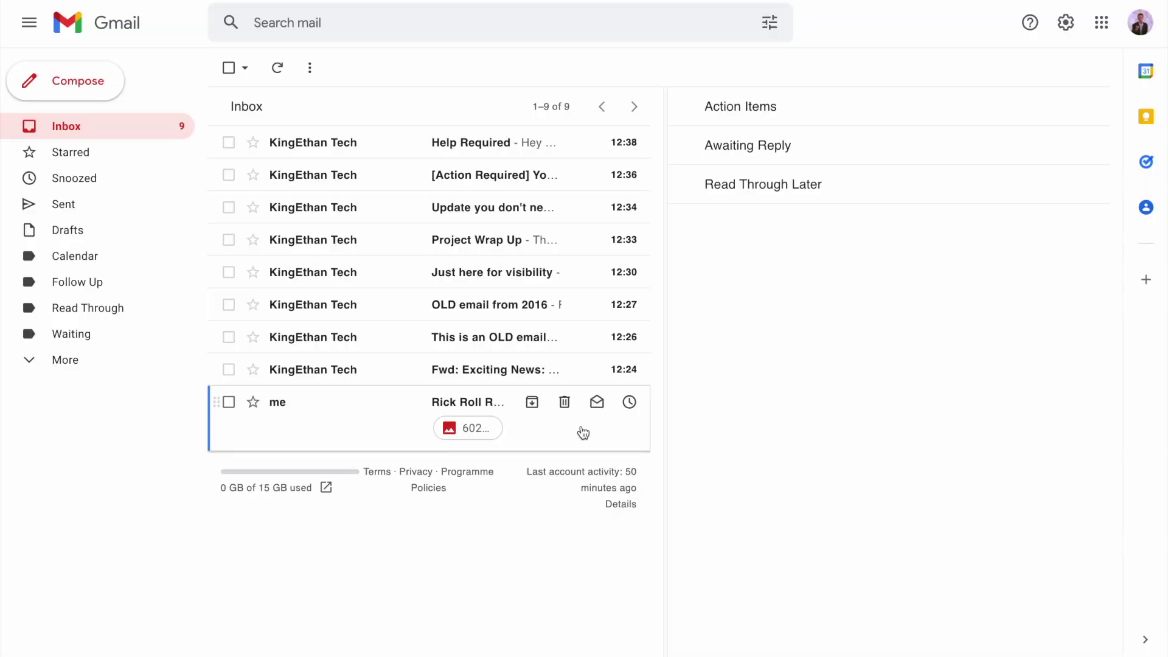
# Open the Rick Roll Report email from the inbox
pyautogui.click(583, 433)
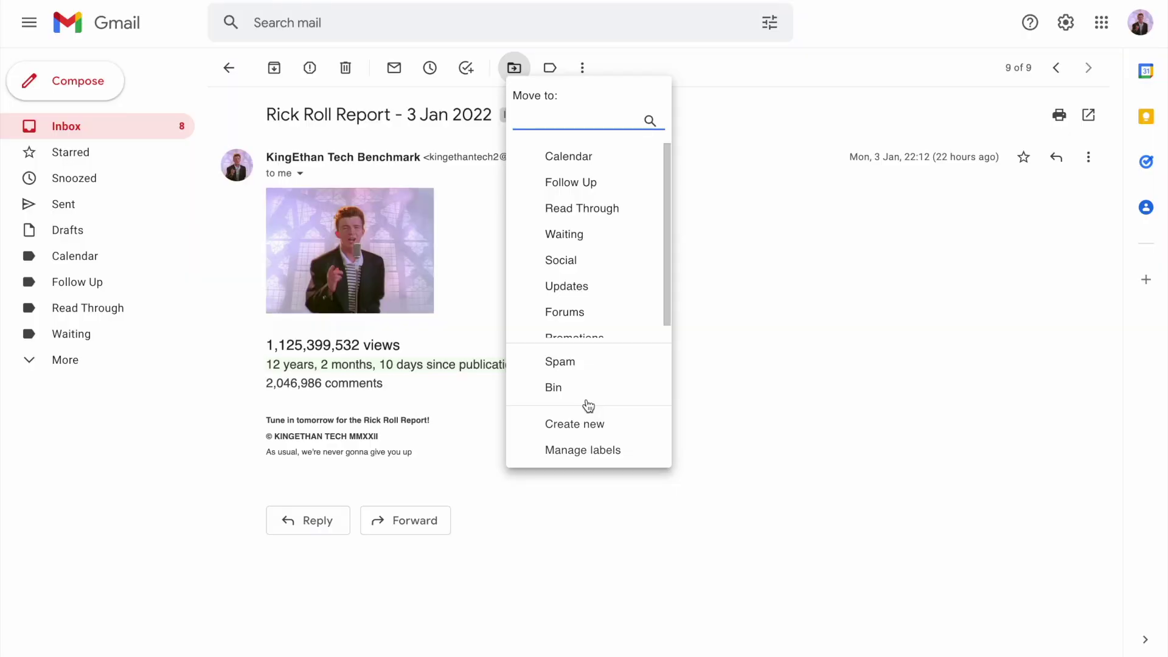
# Move Rick Roll Report to Read Through, then archive the old 2019, 2016 and visibility-only emails
pyautogui.write('read')
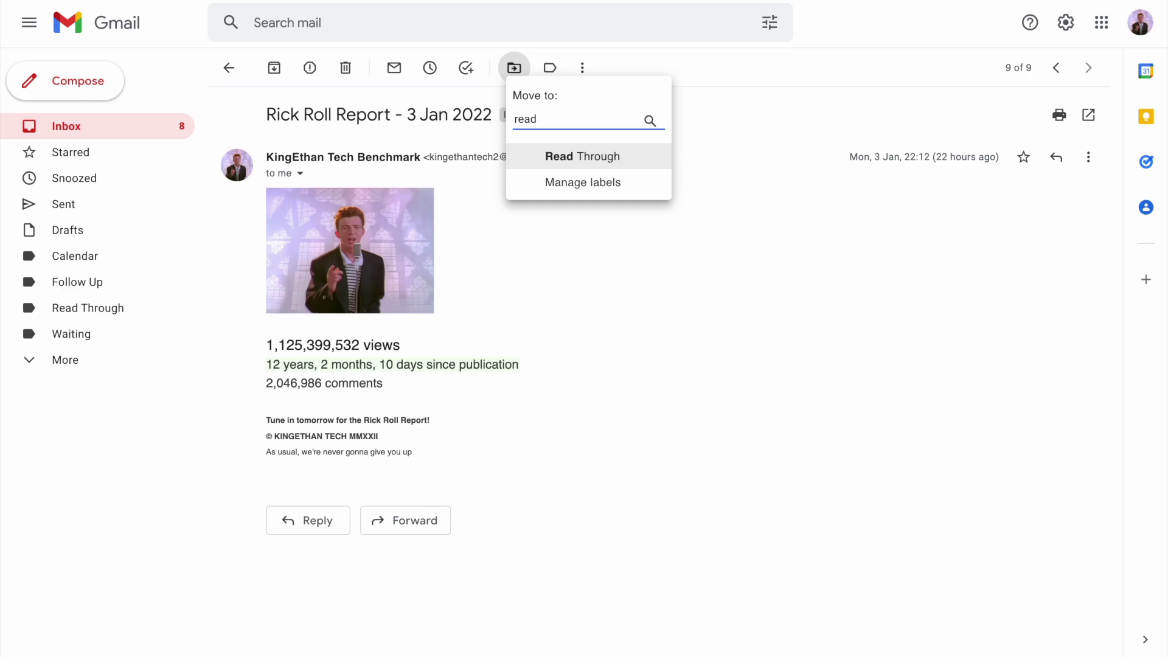
pyautogui.press('Return')
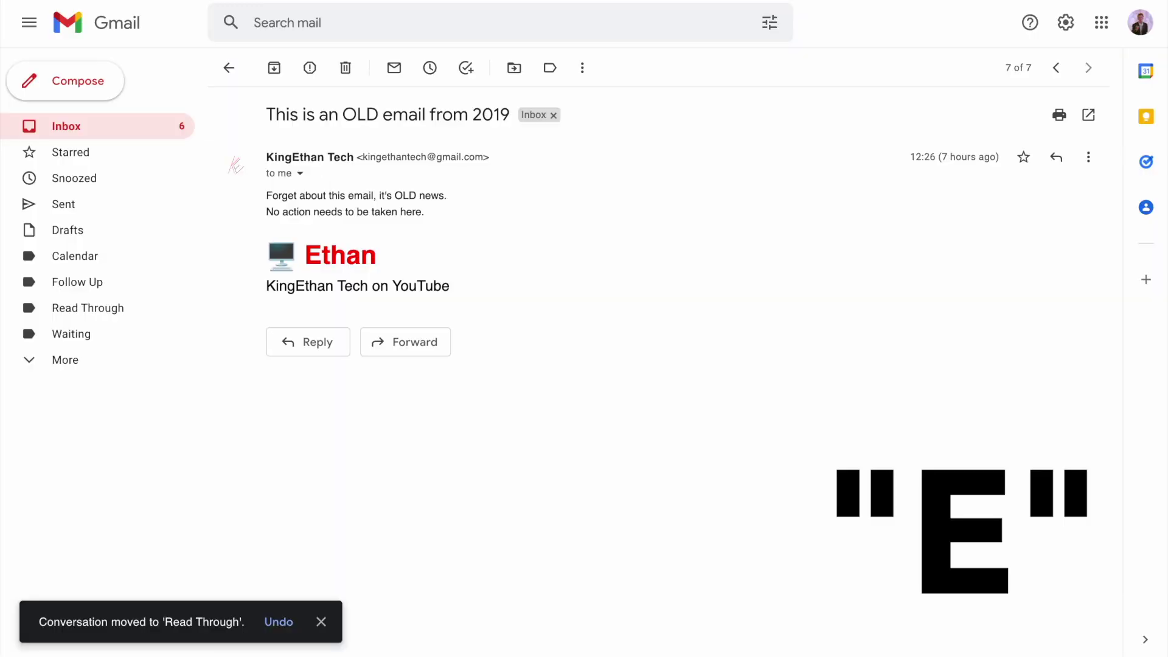
pyautogui.press('e')
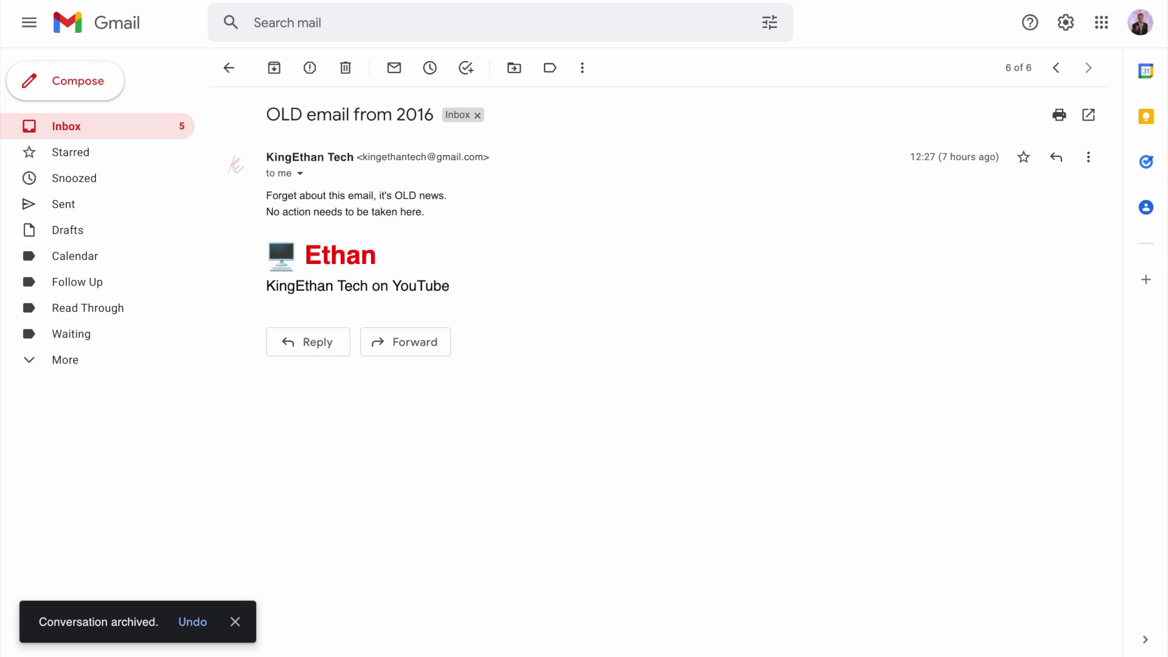
pyautogui.press('e')
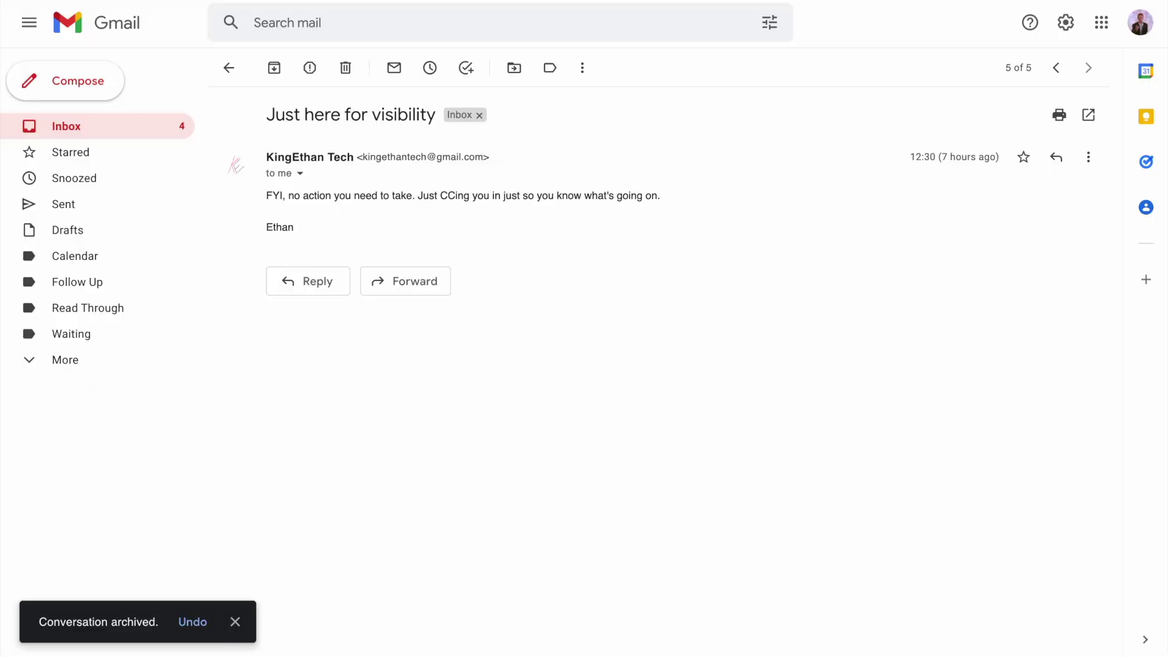
pyautogui.press('e')
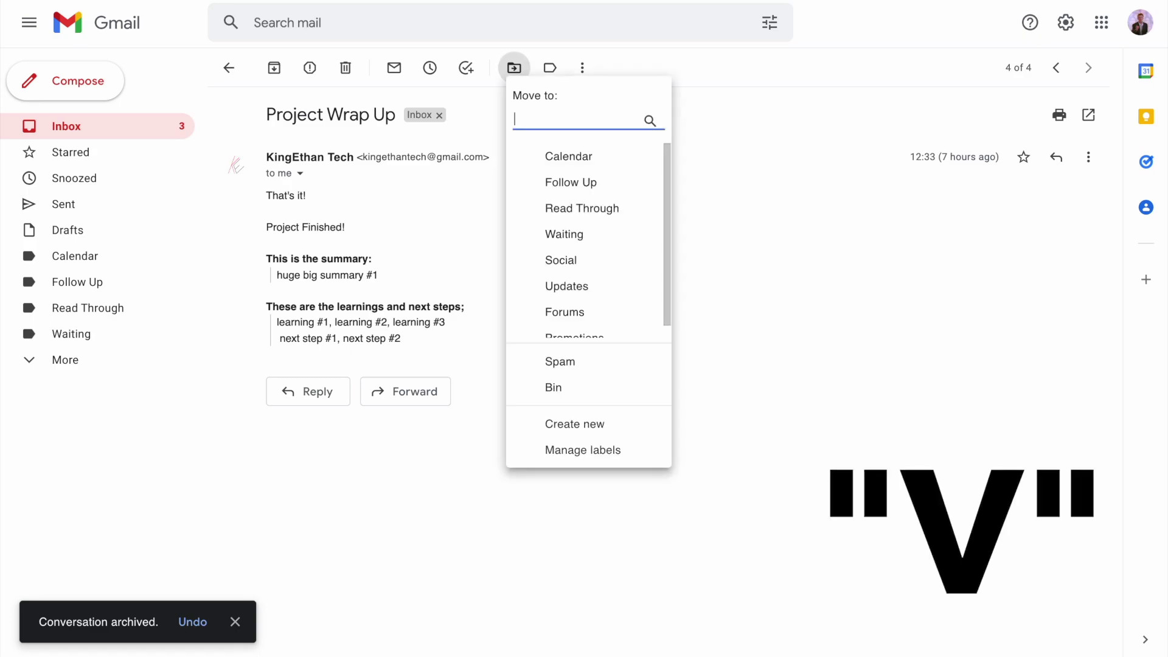
# Move Project Wrap Up into the Read Through label
pyautogui.write('read')
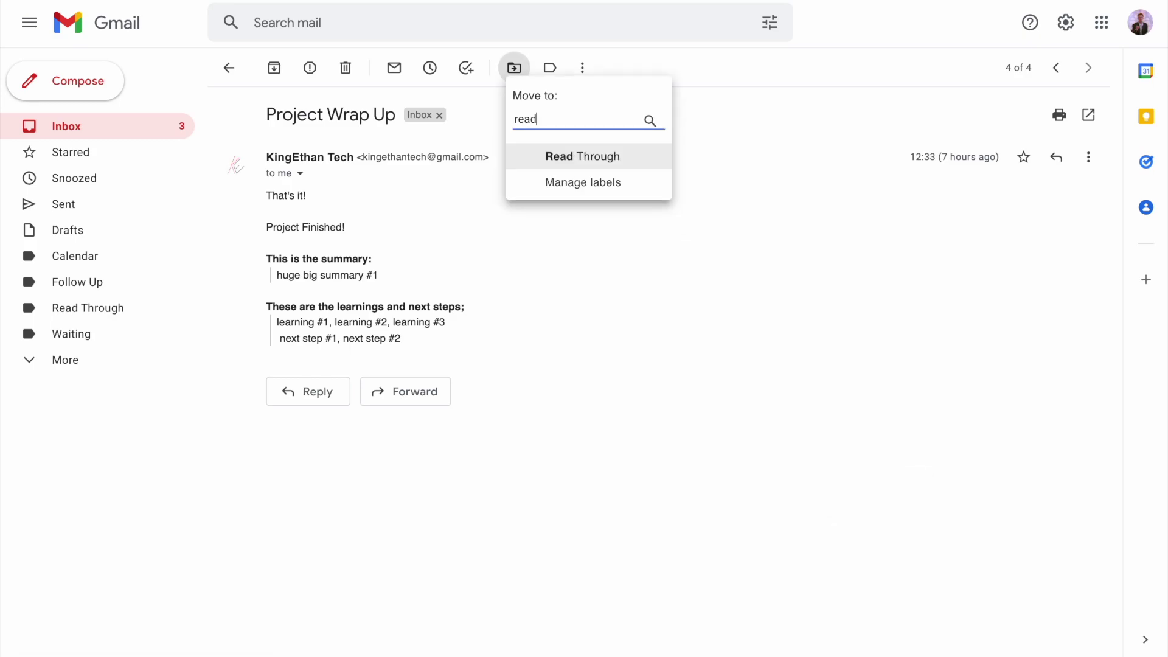
pyautogui.press('Return')
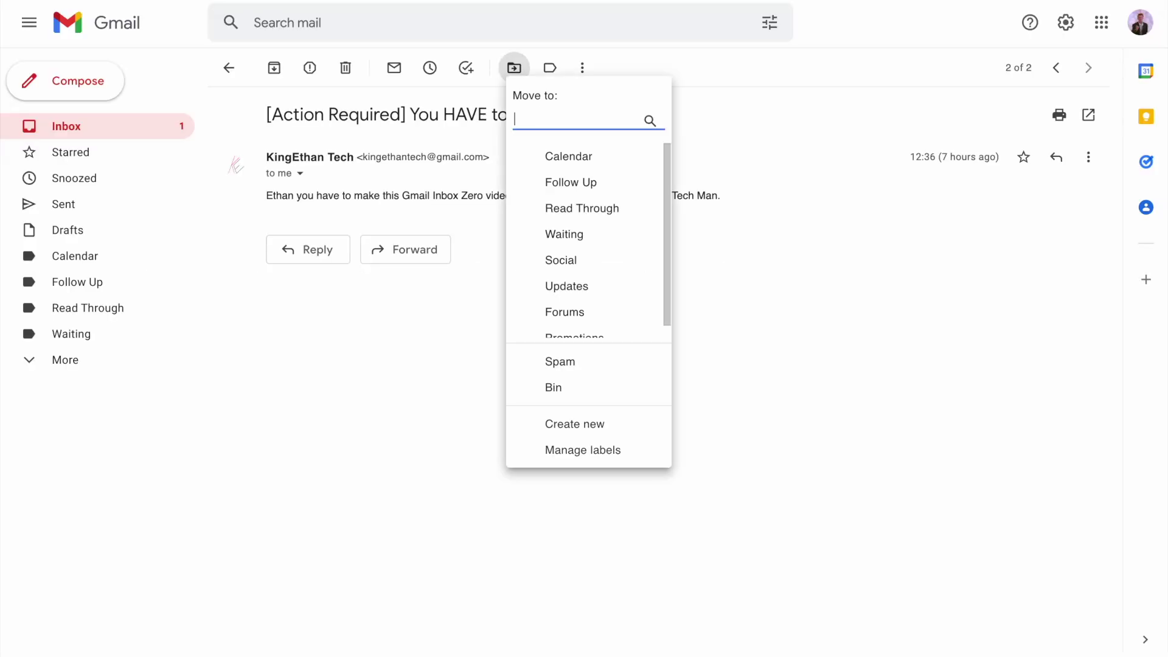
# Move the Action Required and Help Required emails to the Follow Up label
pyautogui.write('follo')
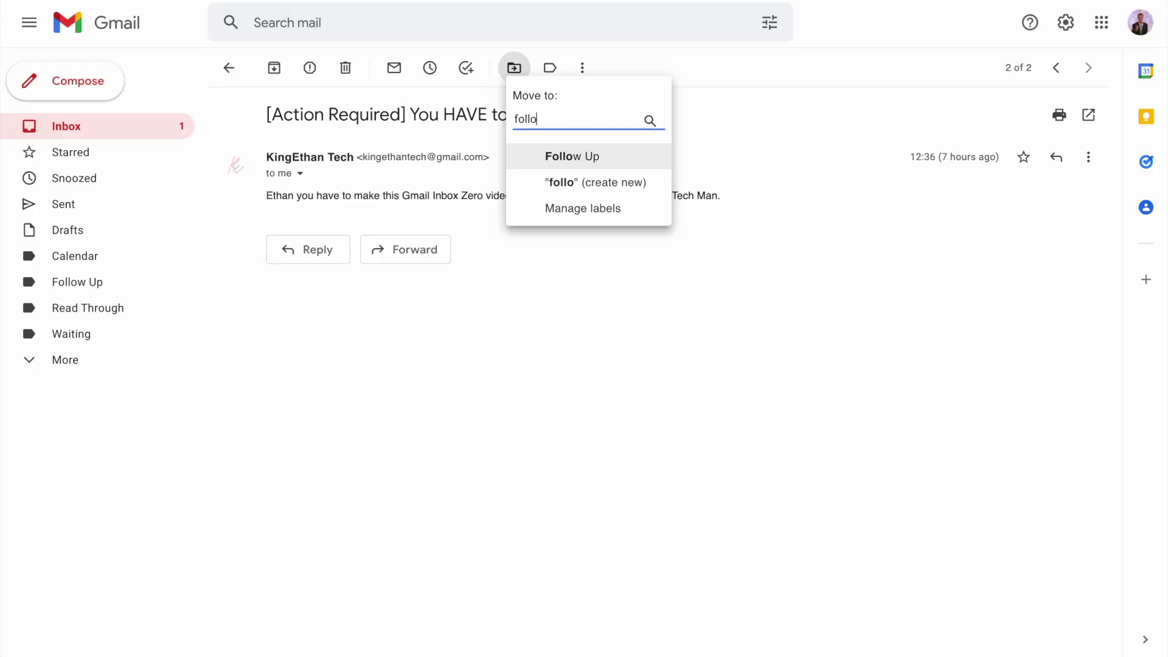
pyautogui.press('Return')
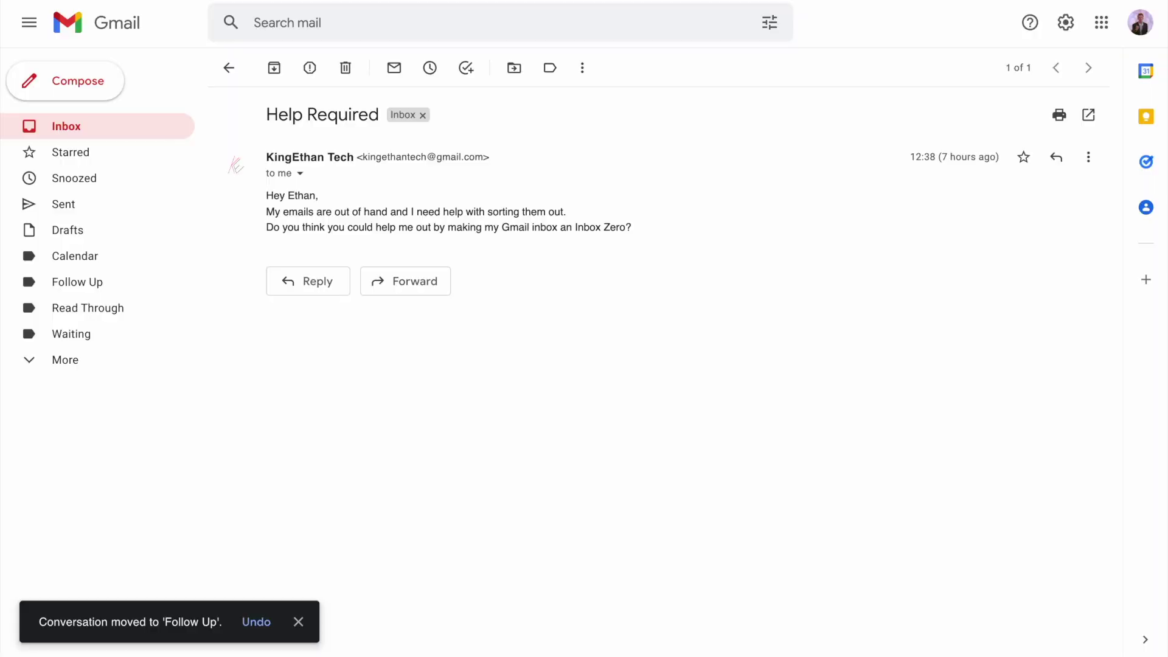
pyautogui.write('v')
pyautogui.write('follow')
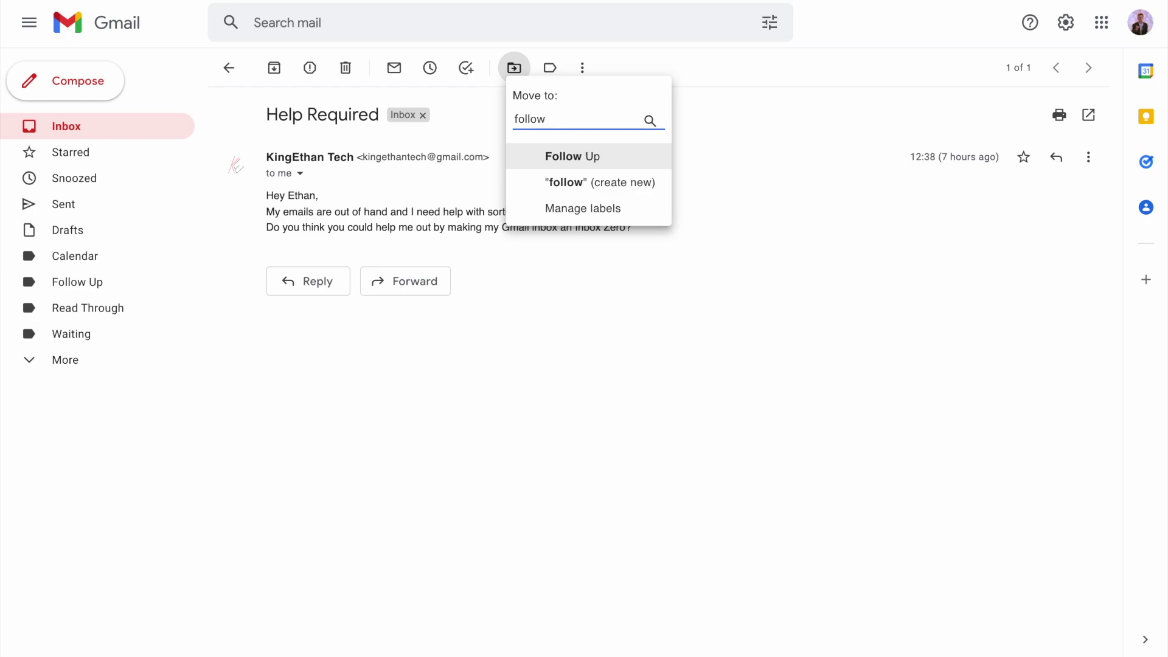
pyautogui.press('Return')
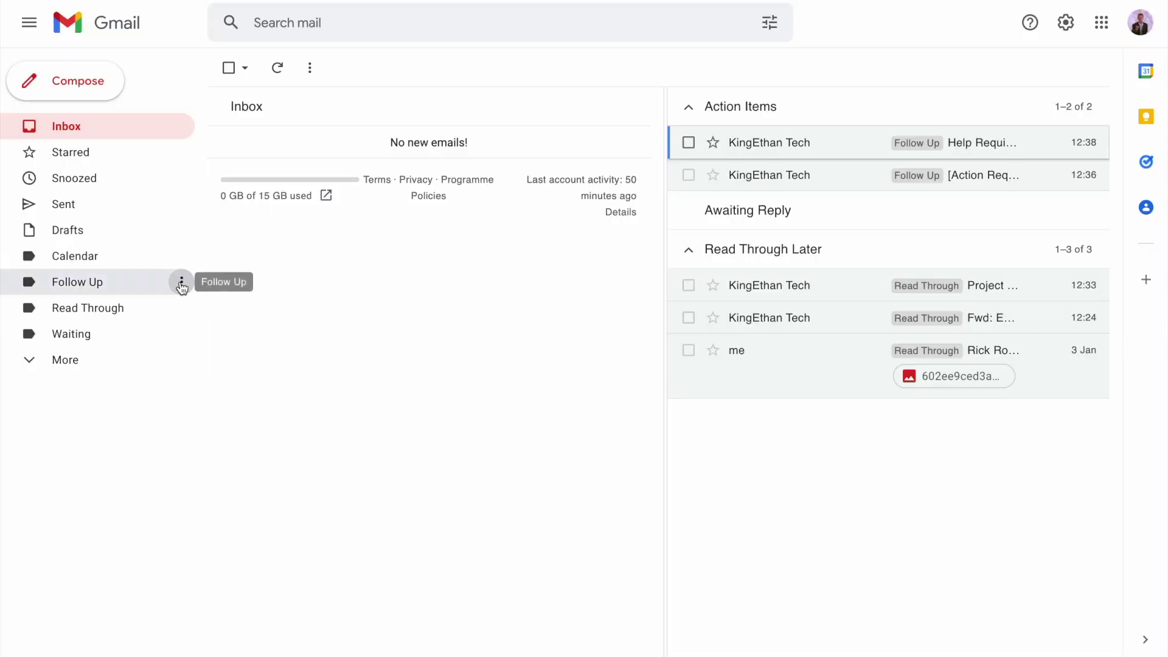
# Set the Follow Up label's colour to red
pyautogui.click(177, 279)
pyautogui.moveTo(201, 308)
pyautogui.click(389, 281)
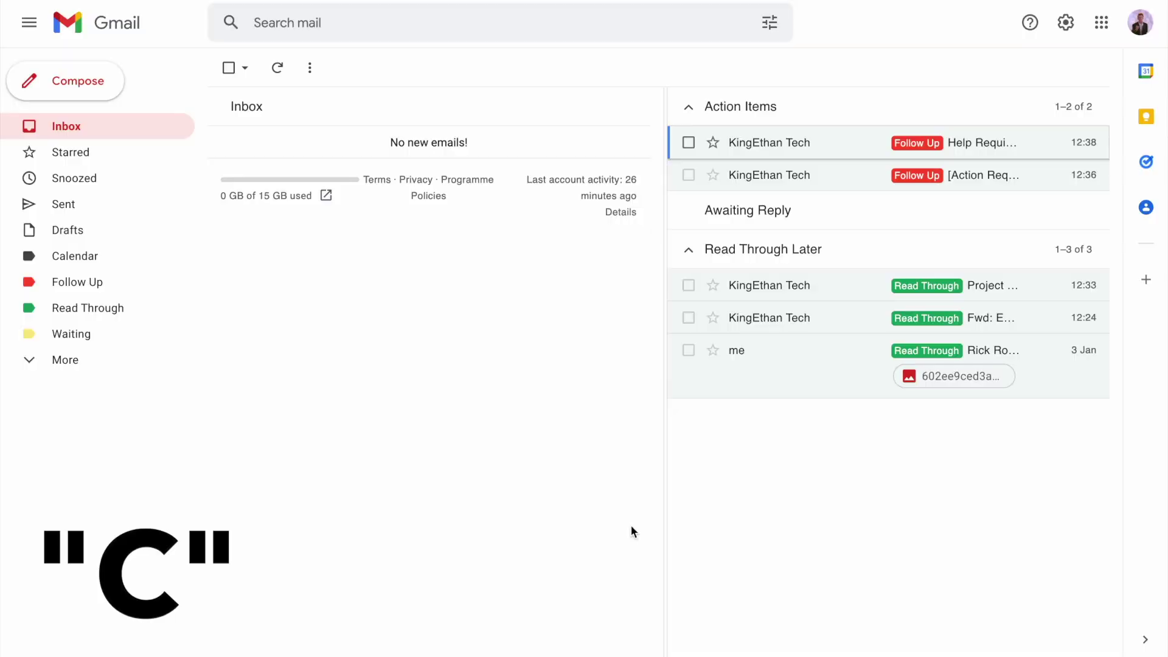
# Send a new email to the suggested recipient with the body 'ok thank you'
pyautogui.press('c')
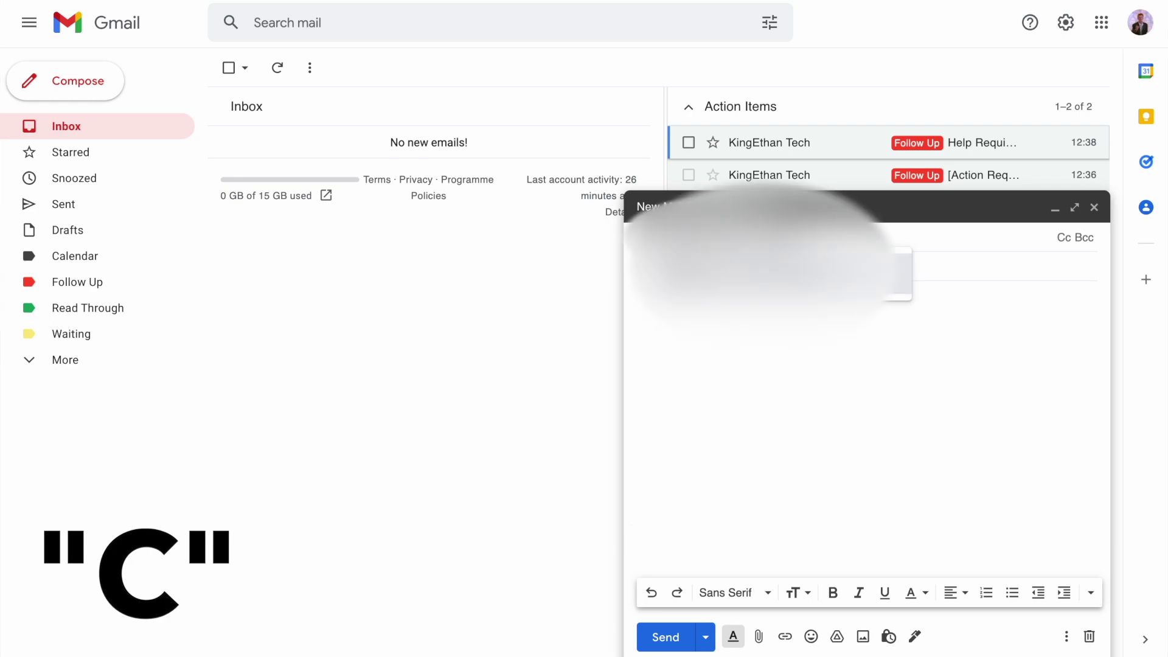
pyautogui.press('Return')
pyautogui.press('Tab')
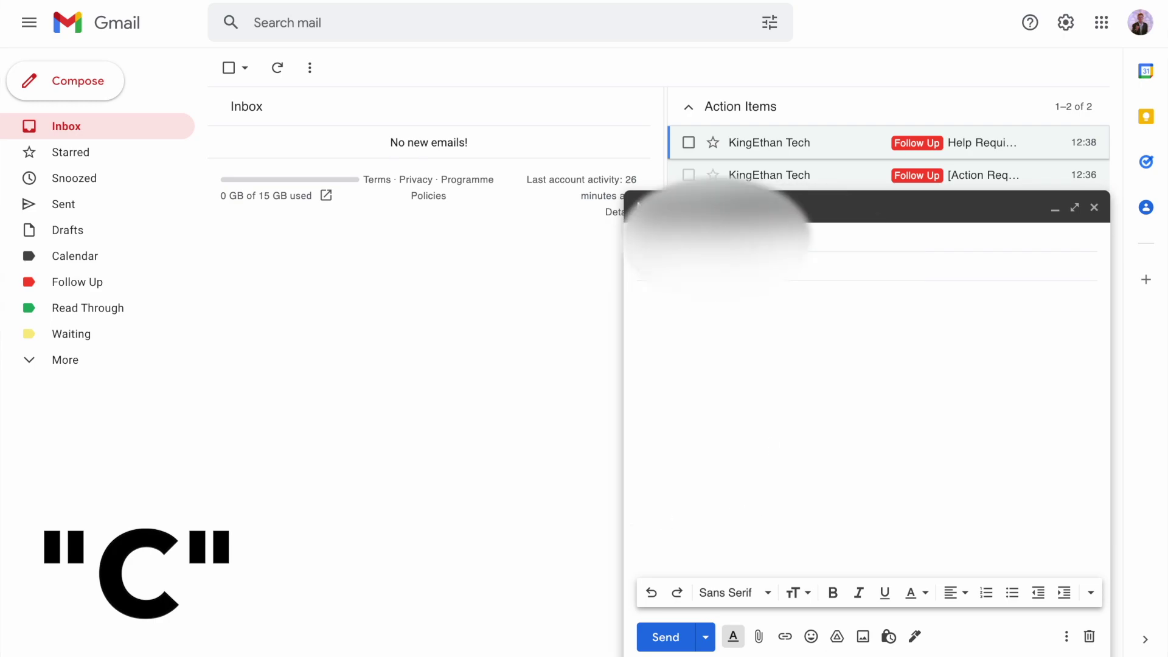
pyautogui.click(743, 320)
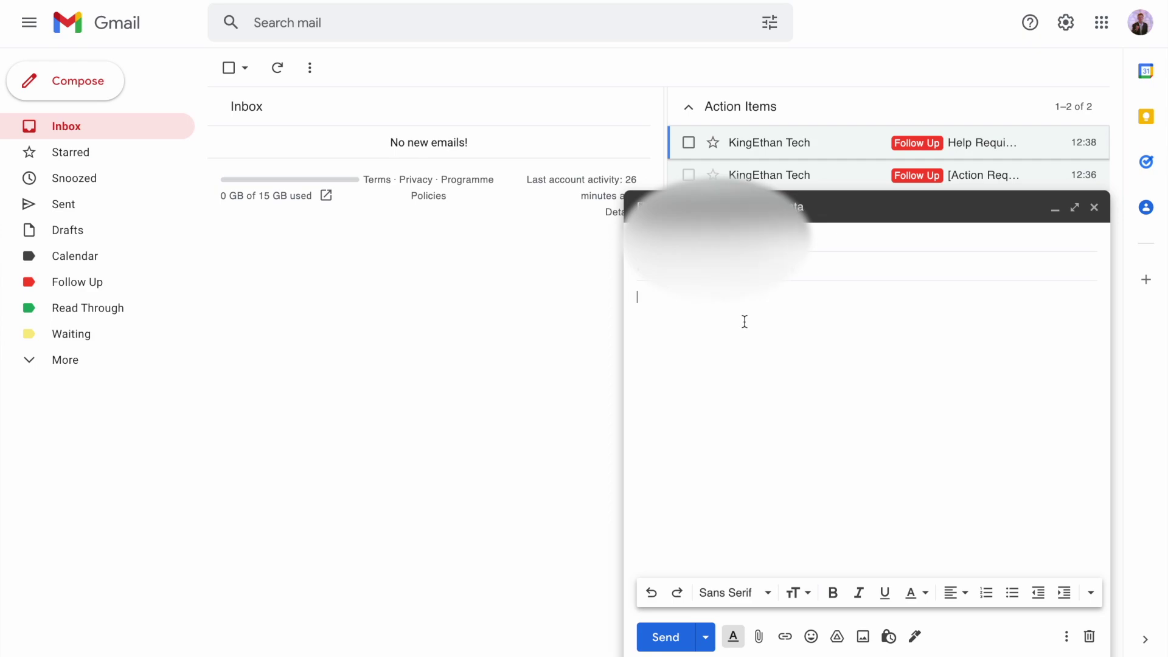
pyautogui.write('ok thank you')
pyautogui.click(664, 638)
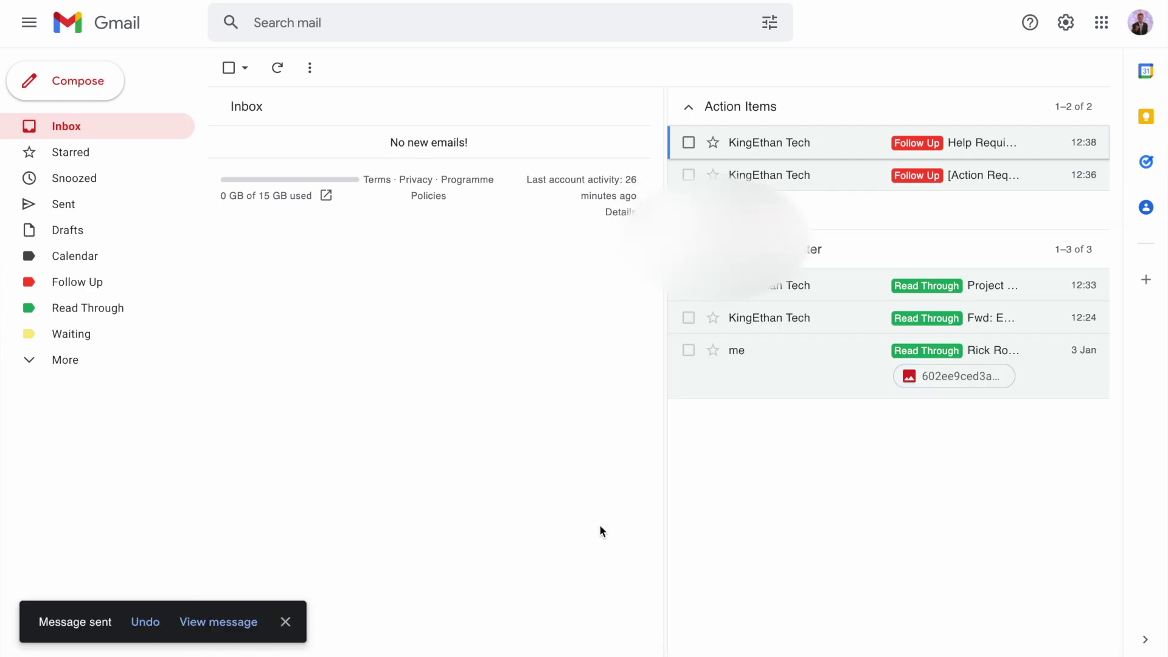
# Apply the Waiting label to the just-sent email from the Sent folder
pyautogui.click(65, 204)
pyautogui.click(447, 110)
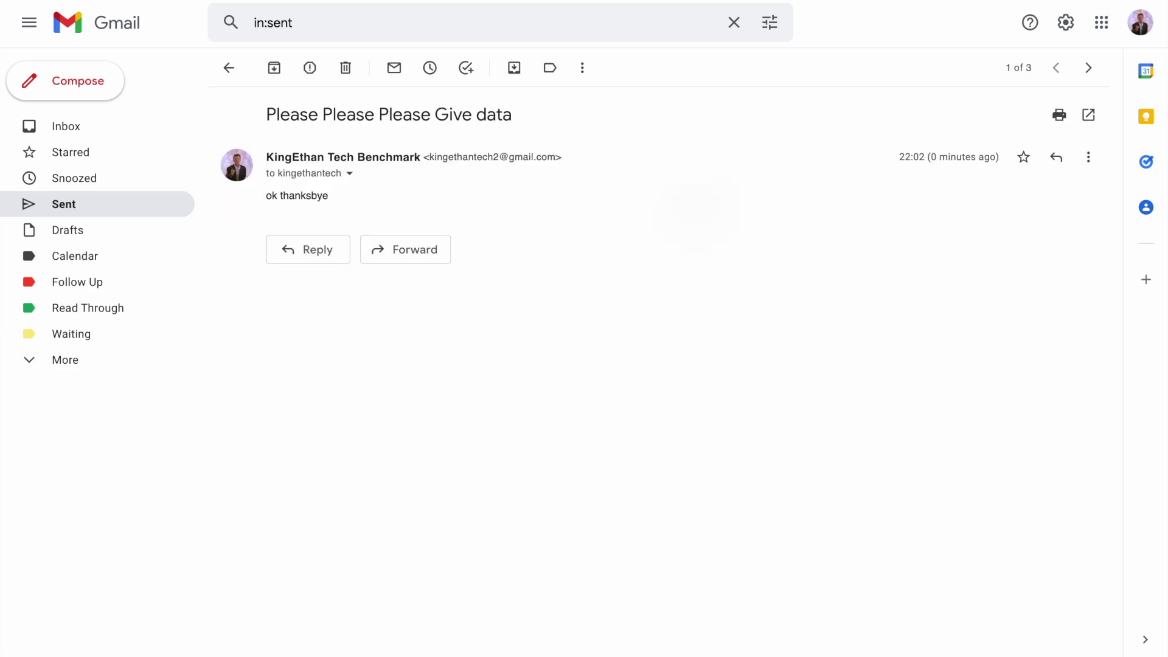
pyautogui.write('lwaiting')
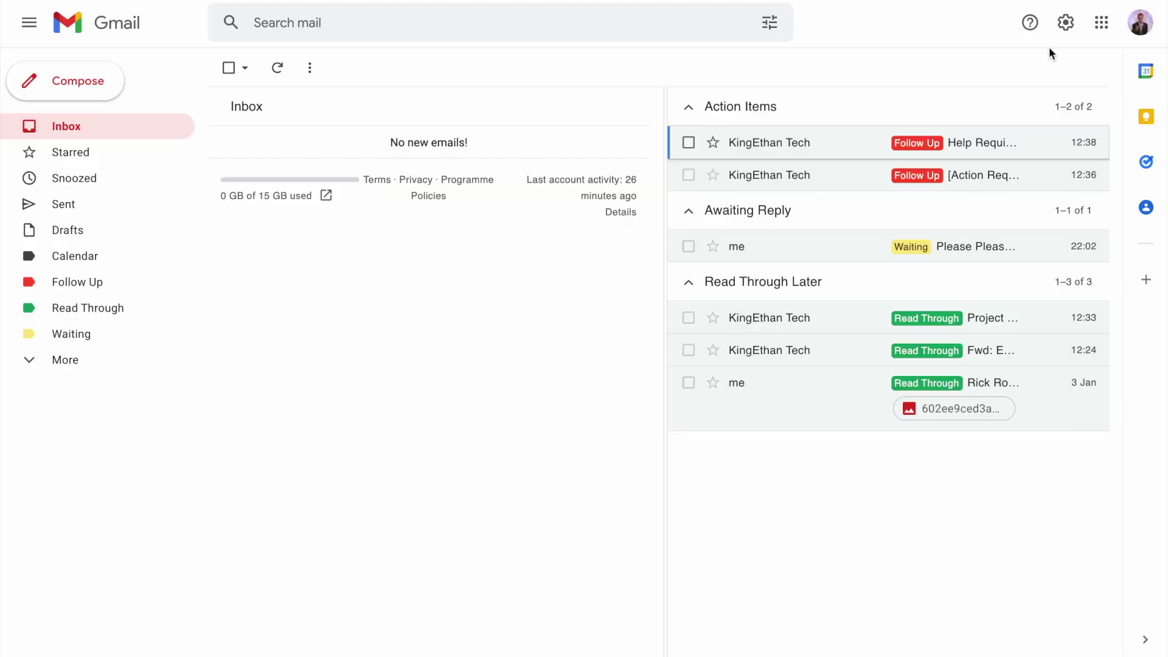
# Start a new filter matching mail sent To the +waiting Gmail alias address
pyautogui.click(1066, 24)
pyautogui.click(1034, 106)
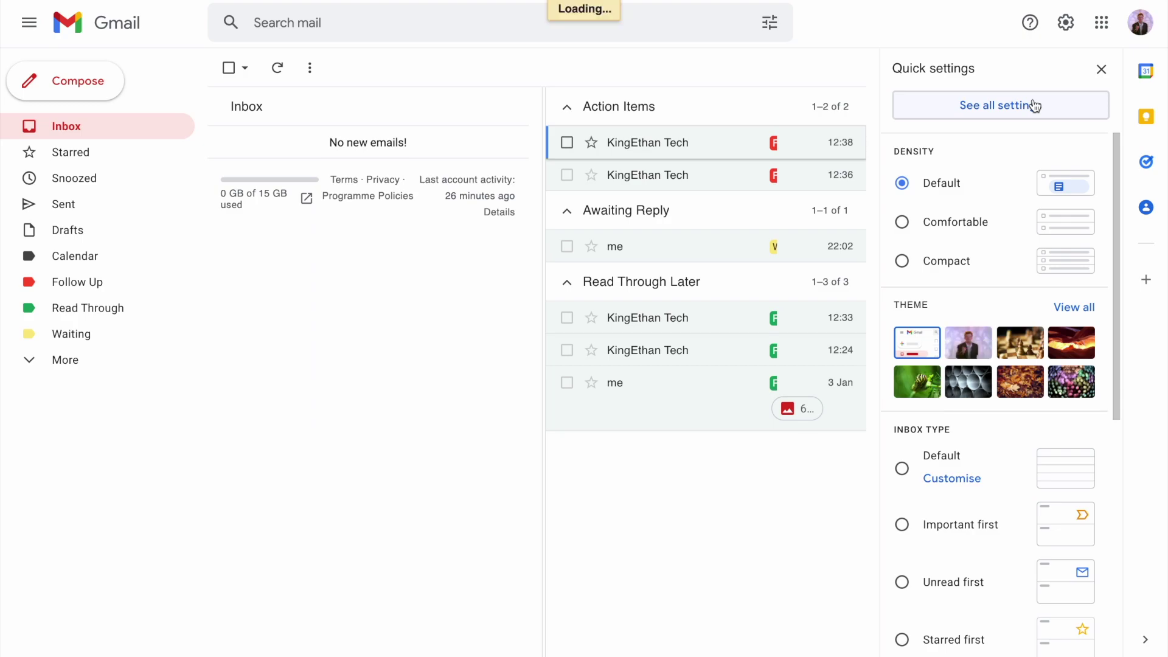
pyautogui.click(589, 105)
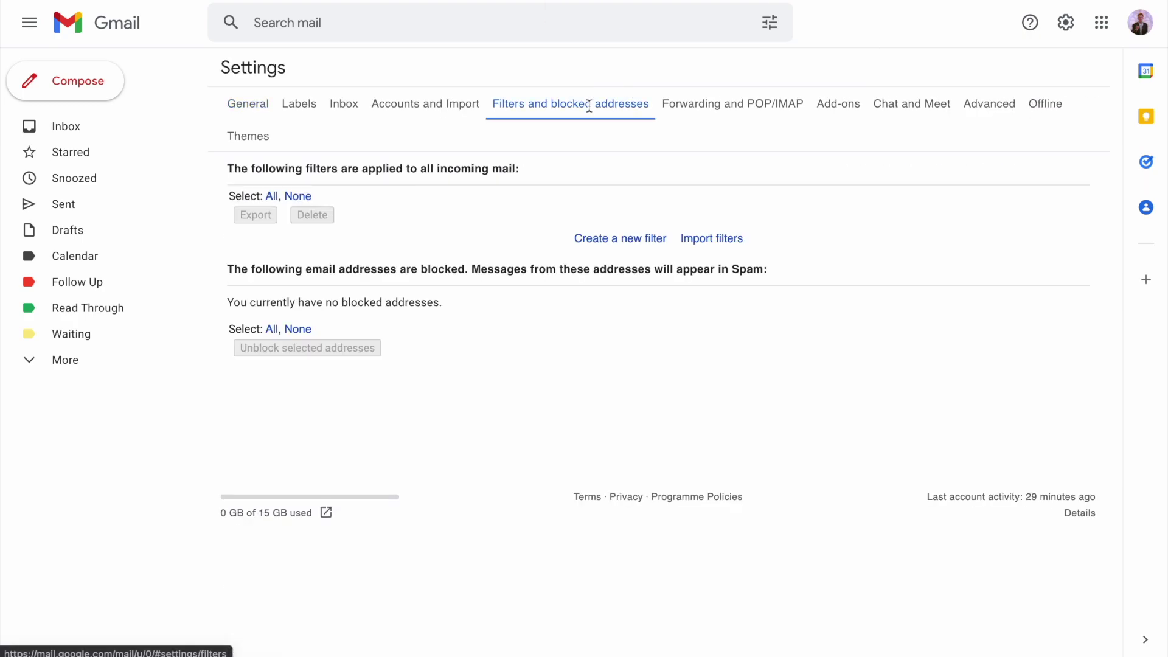
pyautogui.click(633, 239)
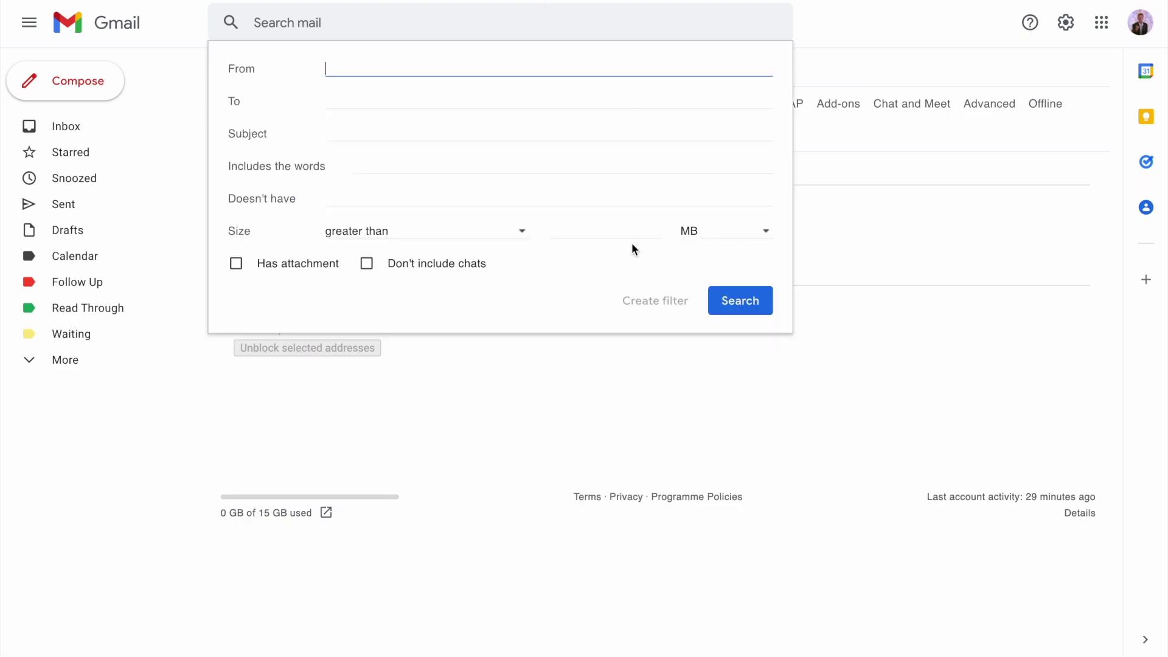
pyautogui.click(454, 96)
pyautogui.write('youremail+')
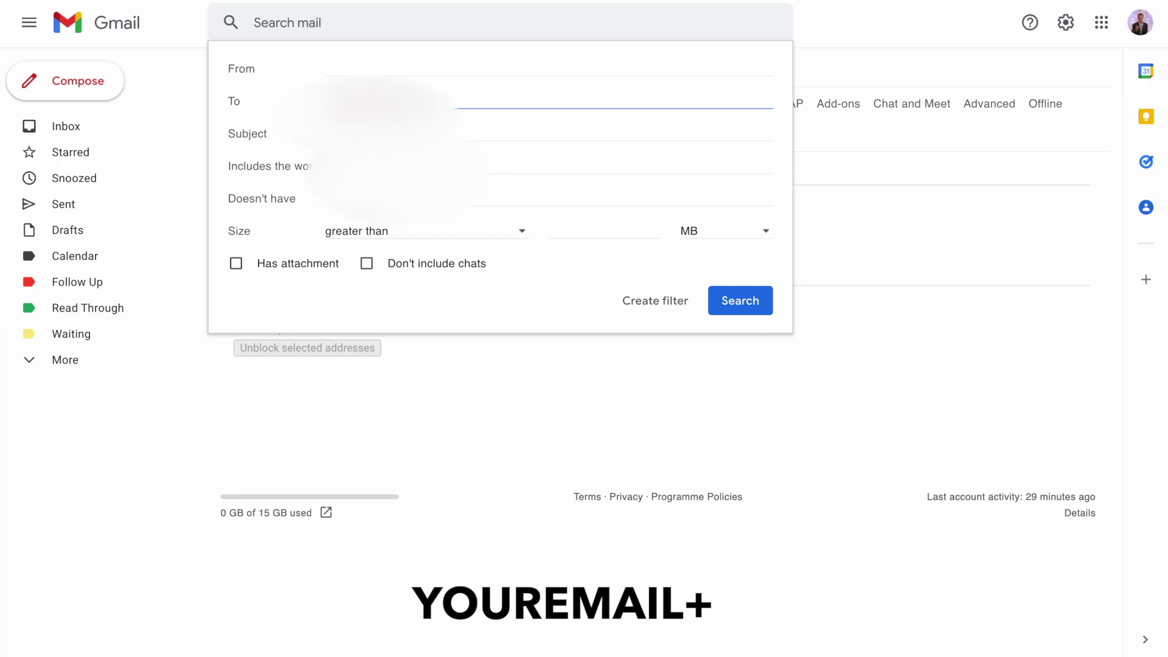
pyautogui.write('@gmail.')
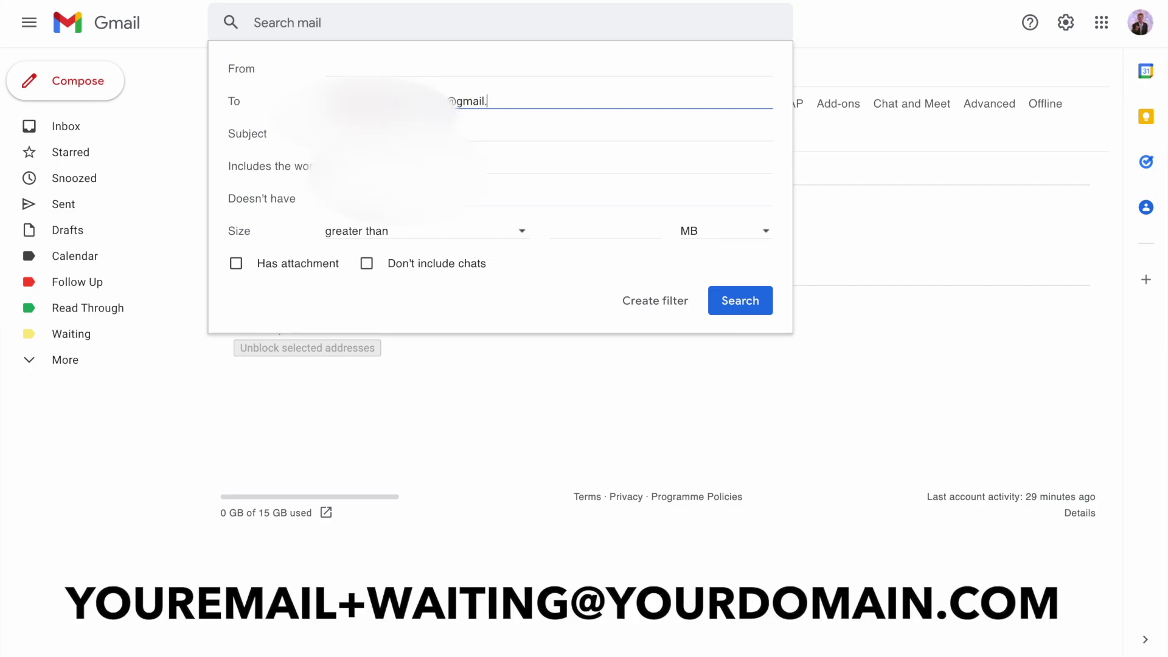
pyautogui.write('com')
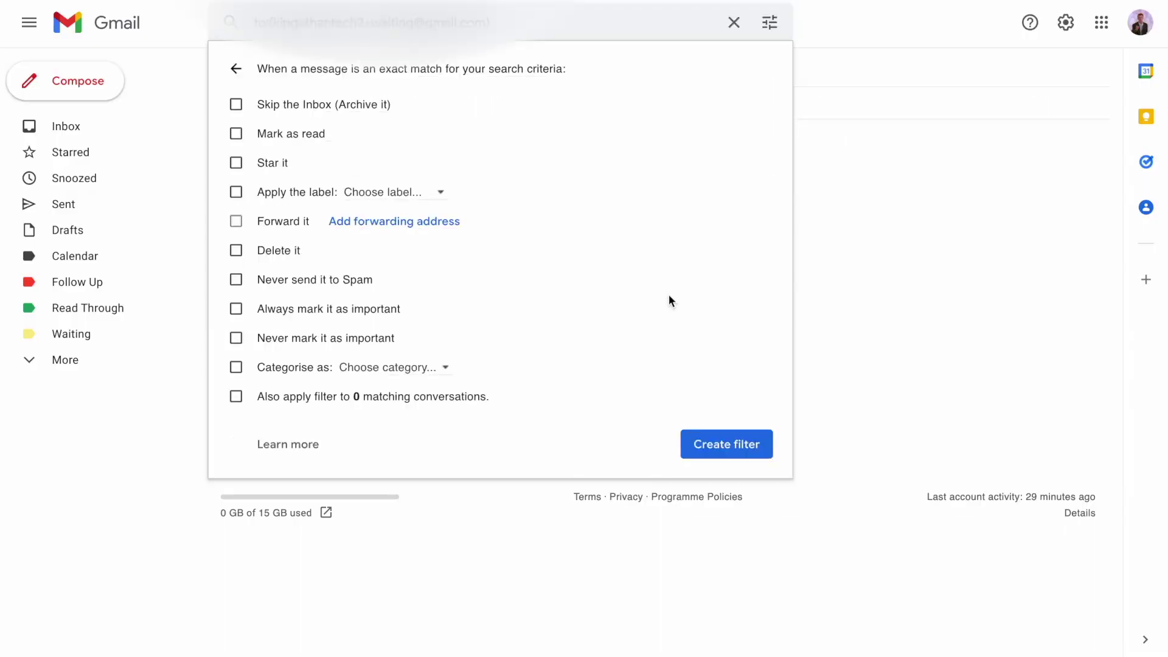
# Have the filter skip the Inbox, mark as read and apply the Waiting label, then create it
pyautogui.click(343, 103)
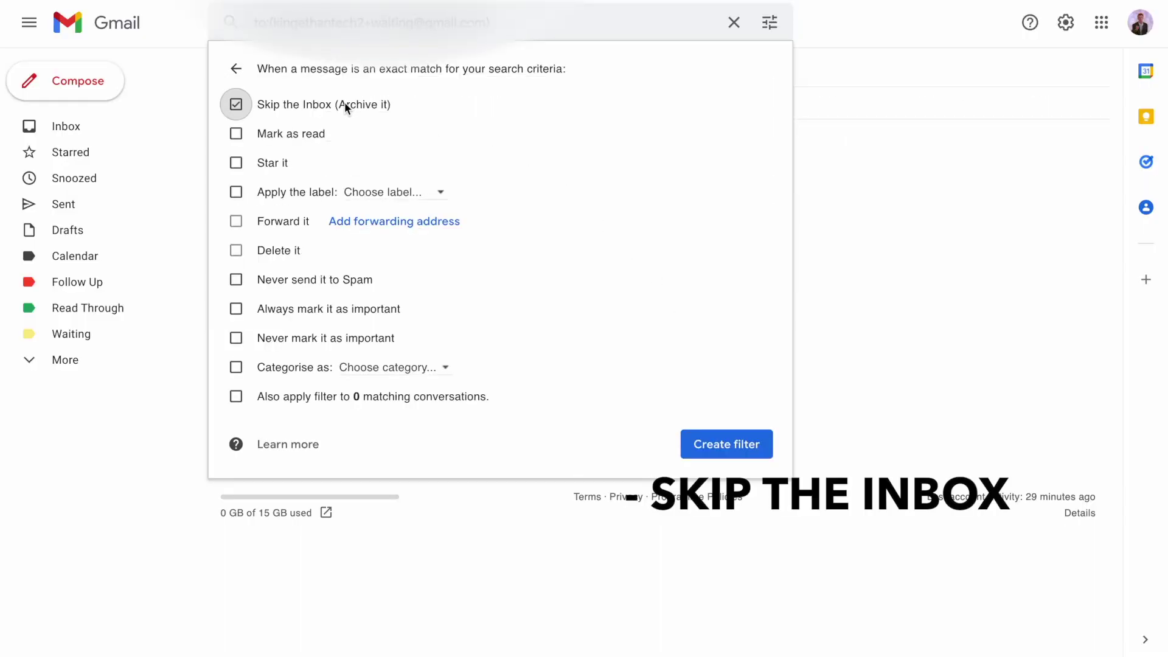
pyautogui.click(301, 131)
pyautogui.click(386, 195)
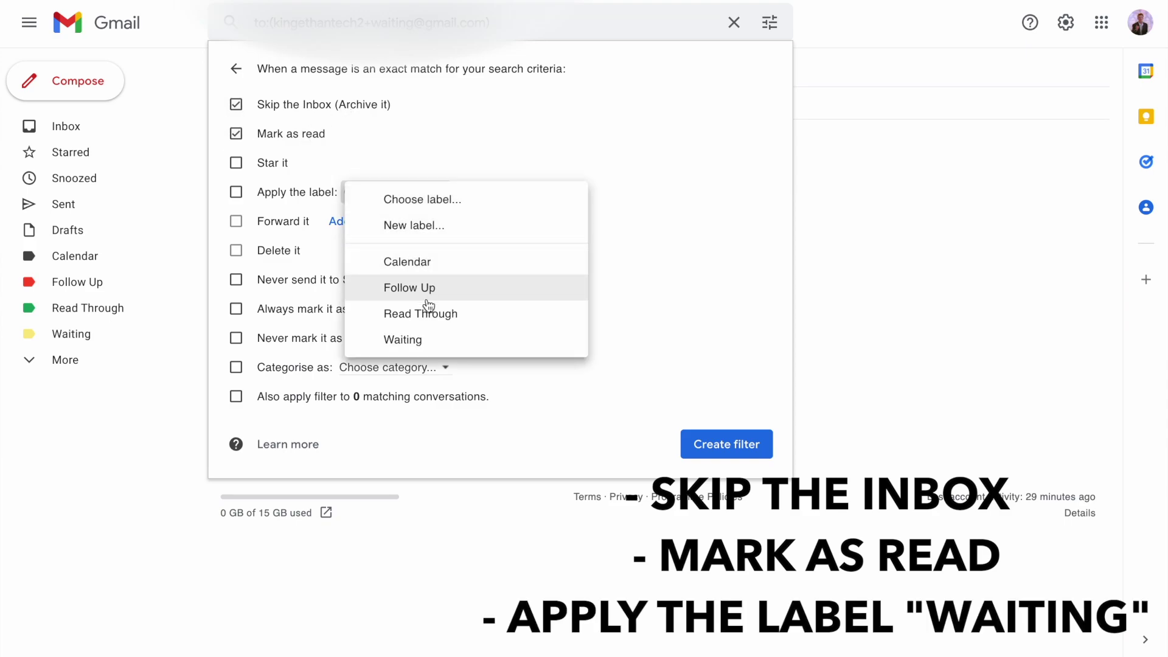
pyautogui.click(422, 339)
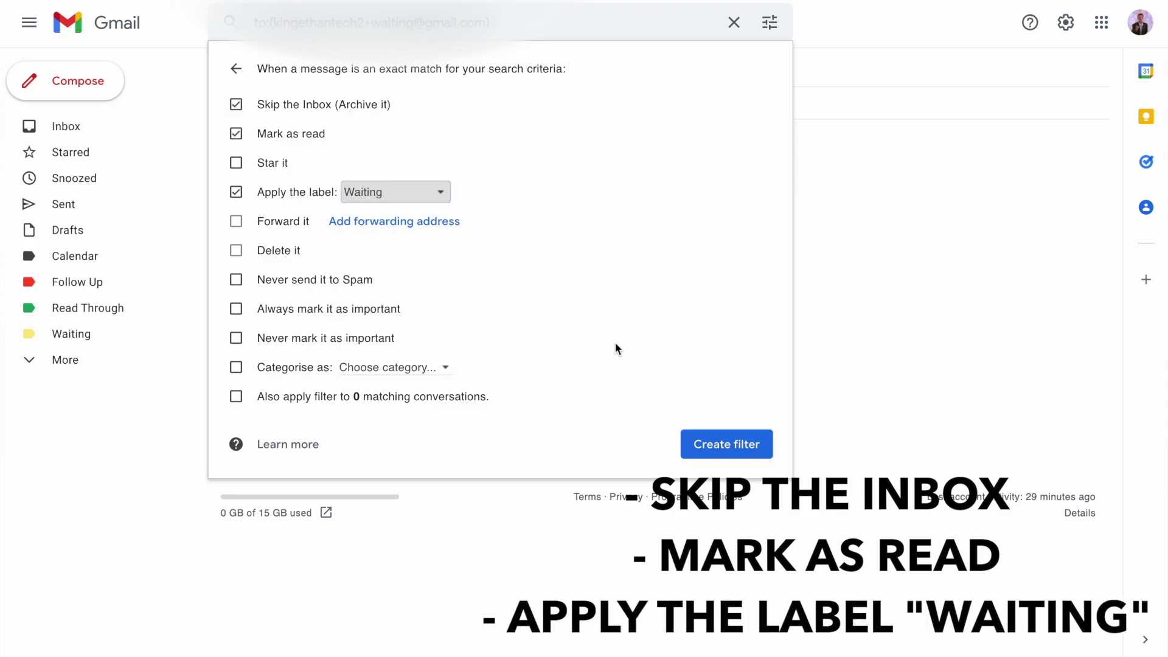
pyautogui.click(718, 445)
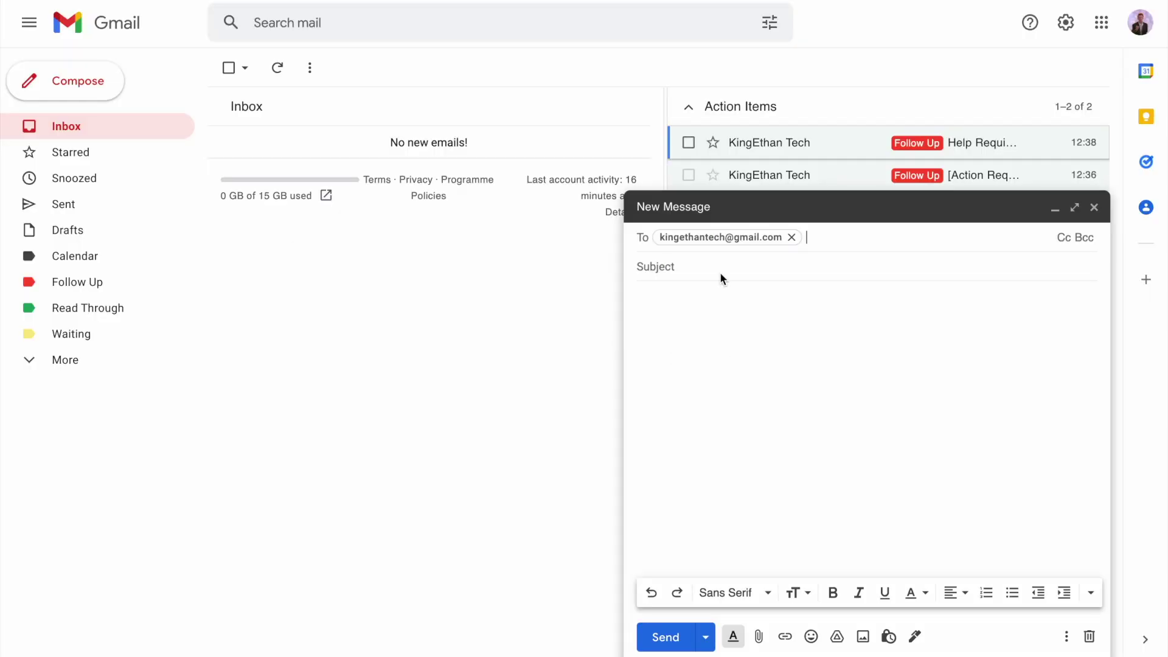
# Send 'GET ON WITH IT!' with body 'please i need data', Bcc'ing your +waiting alias
pyautogui.click(719, 267)
pyautogui.write('GET ON WITH I')
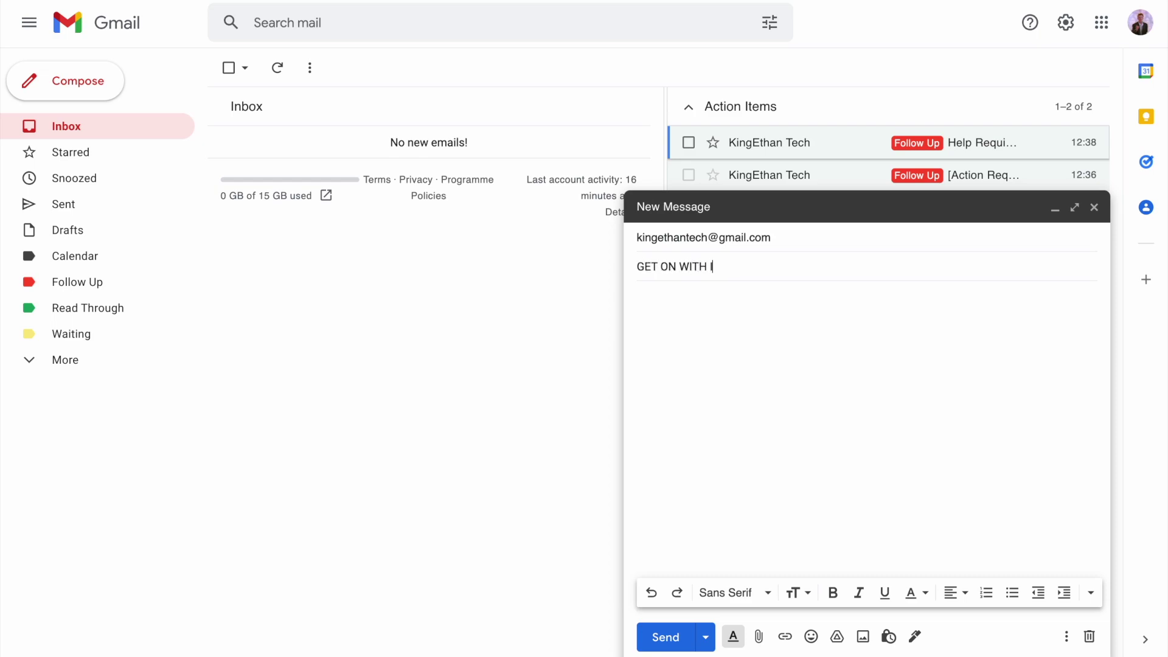
pyautogui.write('T!')
pyautogui.click(838, 246)
pyautogui.click(1088, 237)
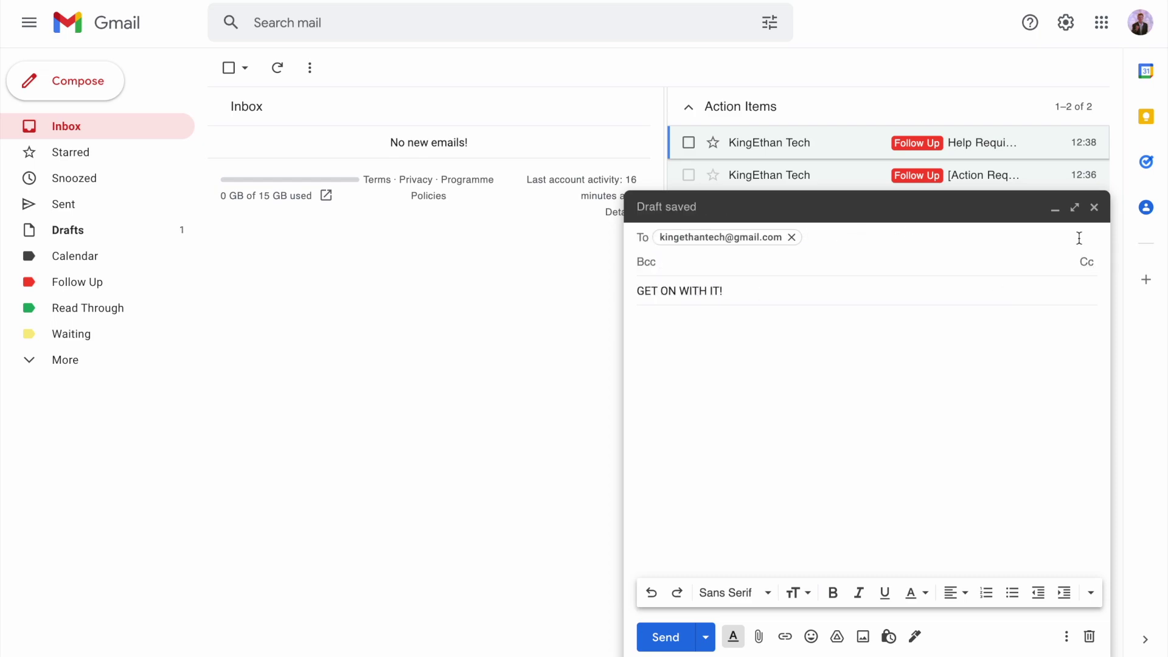
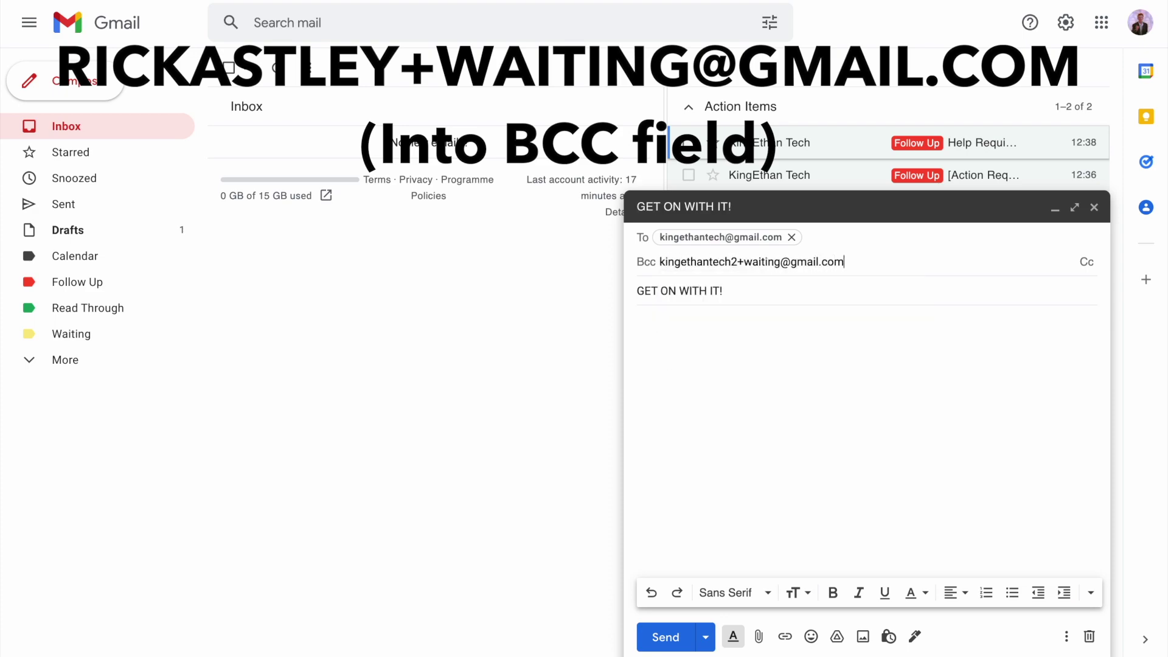
pyautogui.click(971, 365)
pyautogui.write('please i need data')
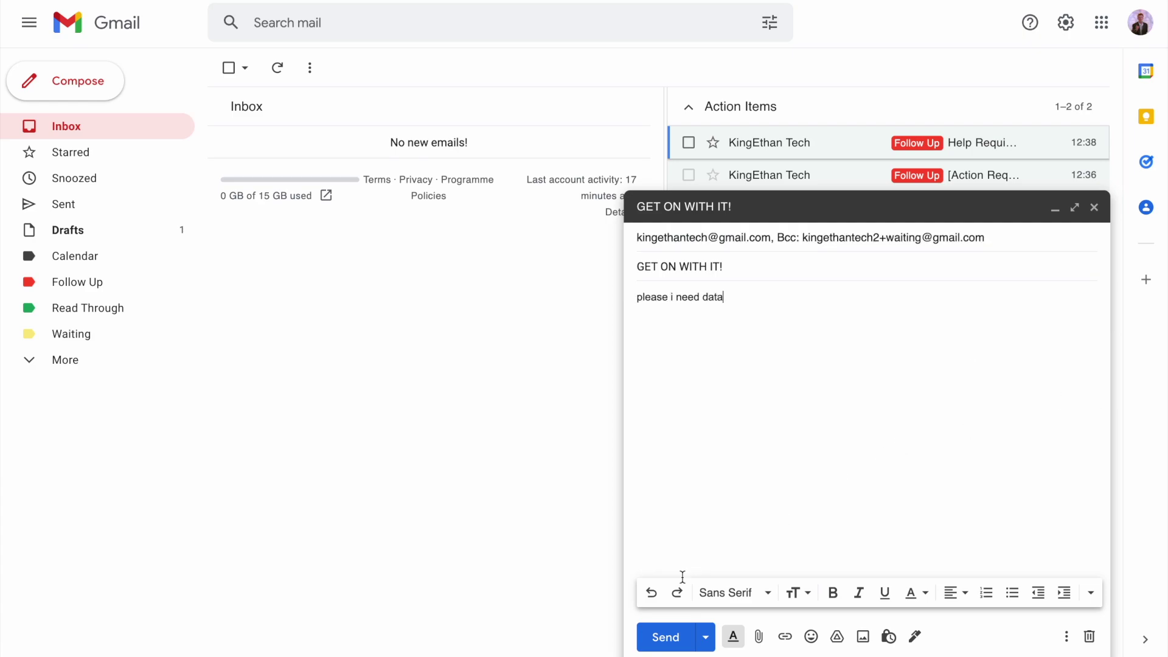
pyautogui.click(665, 637)
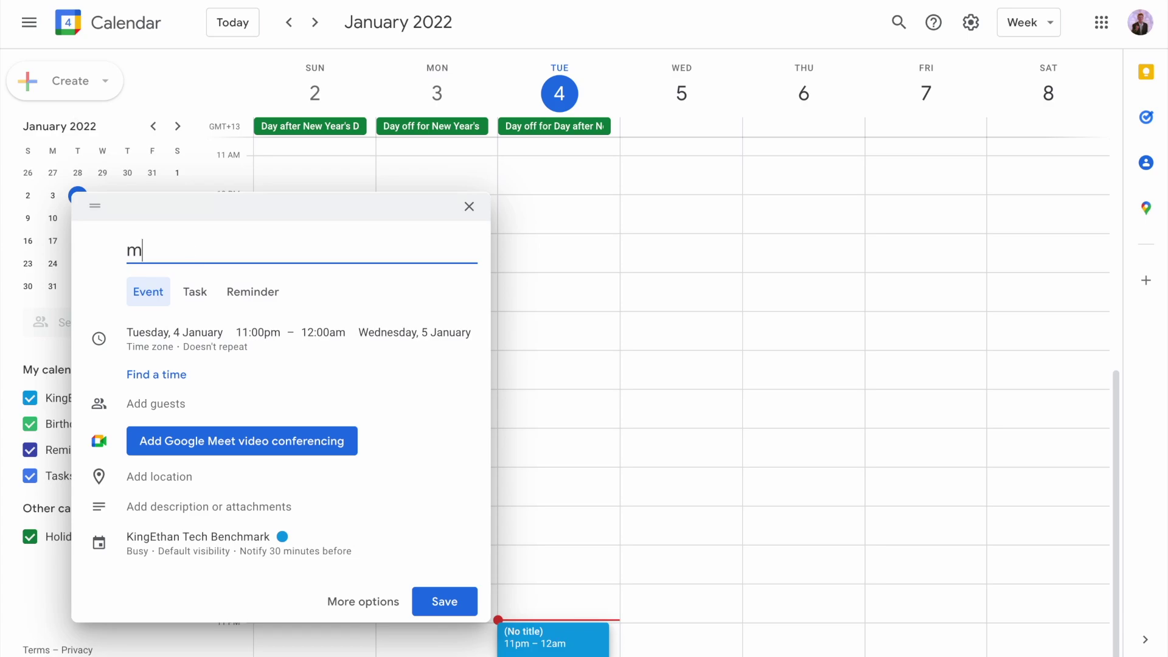
# Set up a 'meeting' event on Wednesday 5 January at 9:00am with a guest and video conferencing
pyautogui.write('eeting')
pyautogui.click(174, 287)
pyautogui.click(237, 390)
pyautogui.click(391, 287)
pyautogui.scroll(15, 422, 417)
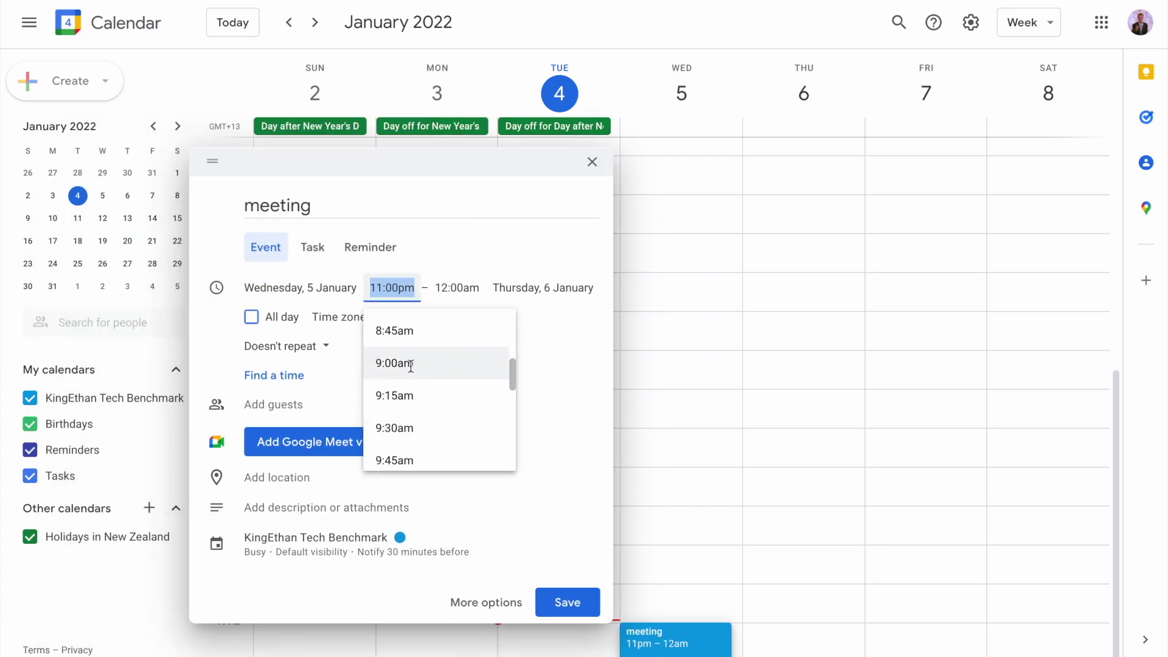
pyautogui.click(404, 365)
pyautogui.click(276, 329)
pyautogui.click(362, 354)
pyautogui.scroll(-1, 341, 487)
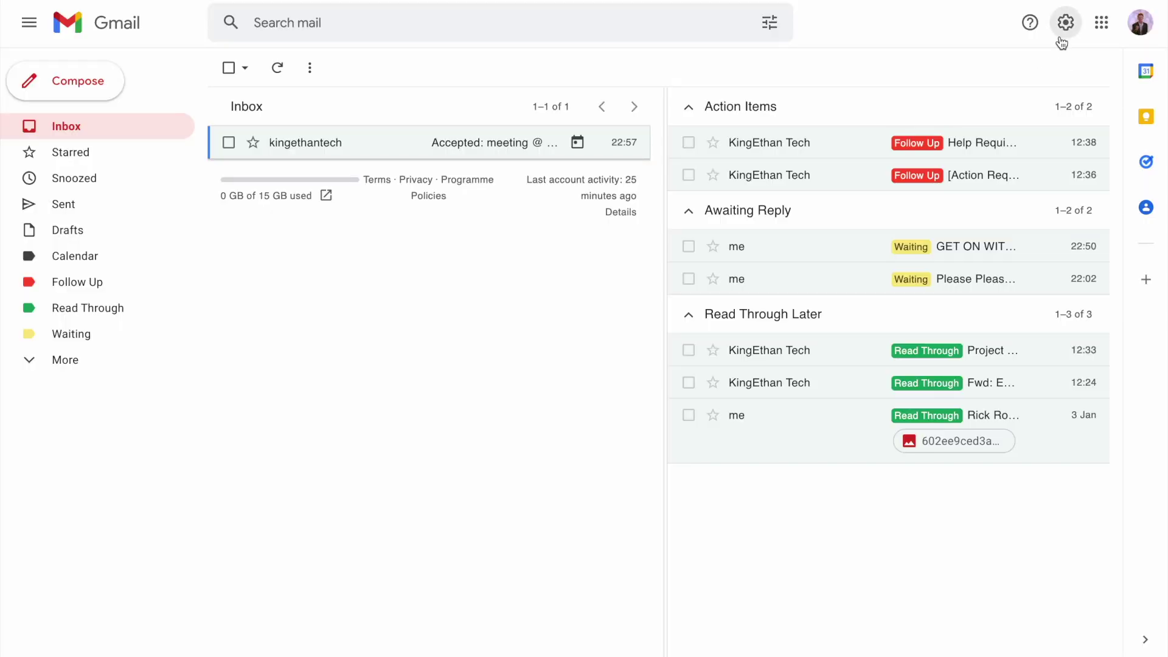
# Go to Filters and blocked addresses in Gmail settings and start a new filter
pyautogui.click(1065, 26)
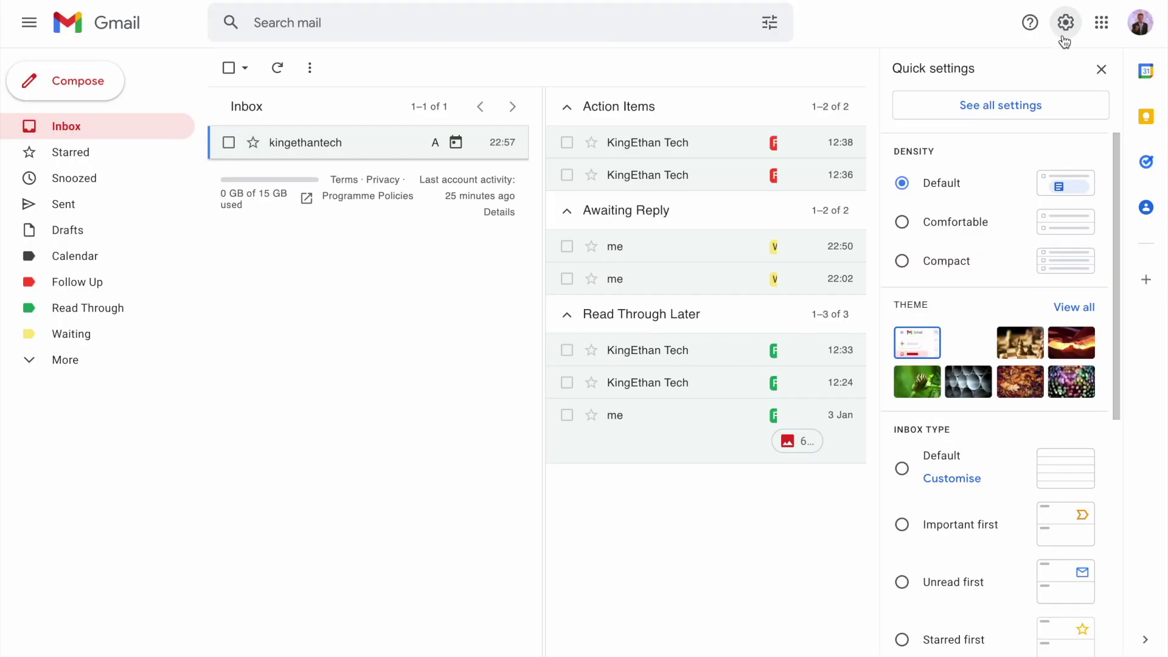
pyautogui.click(1043, 107)
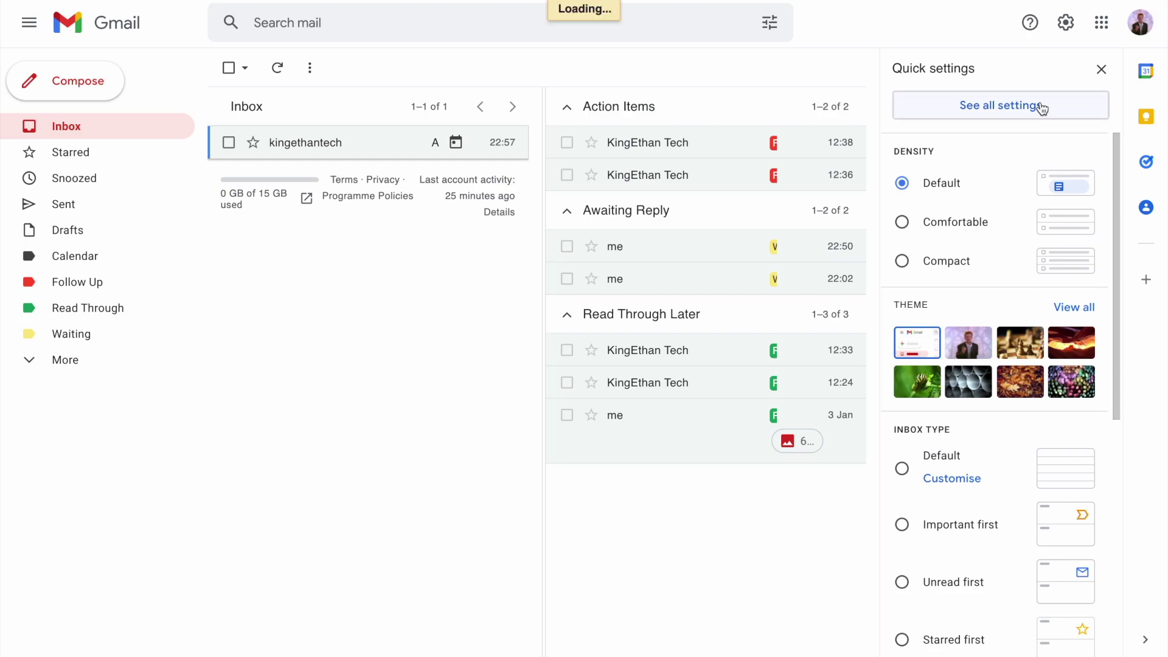
pyautogui.click(613, 101)
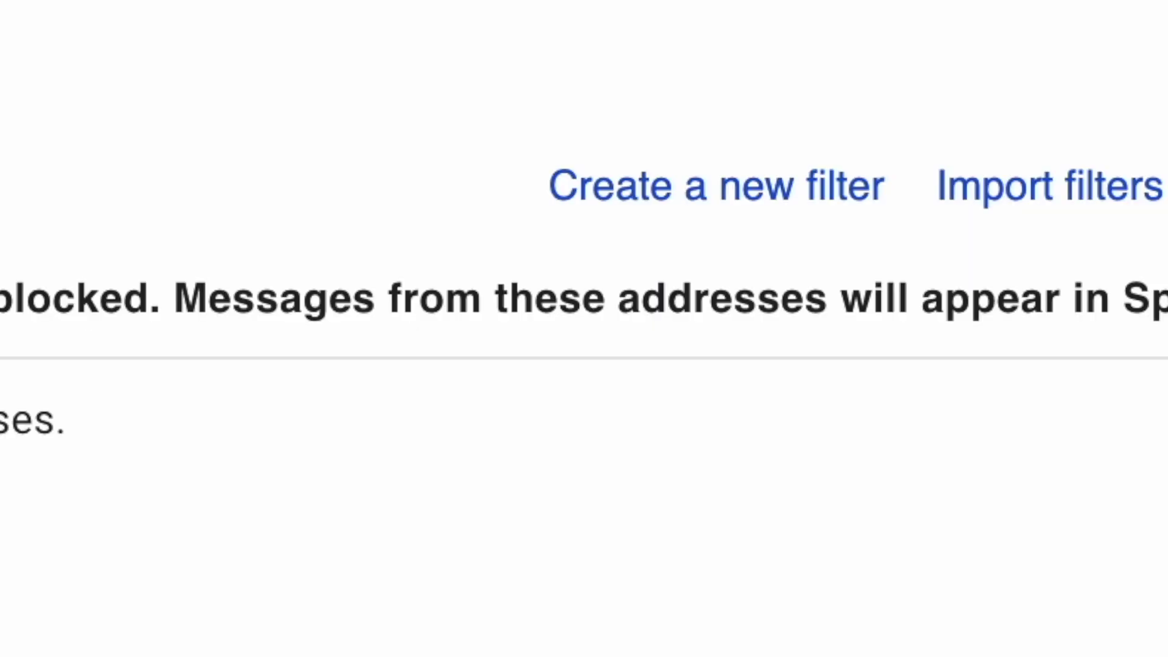
pyautogui.click(741, 189)
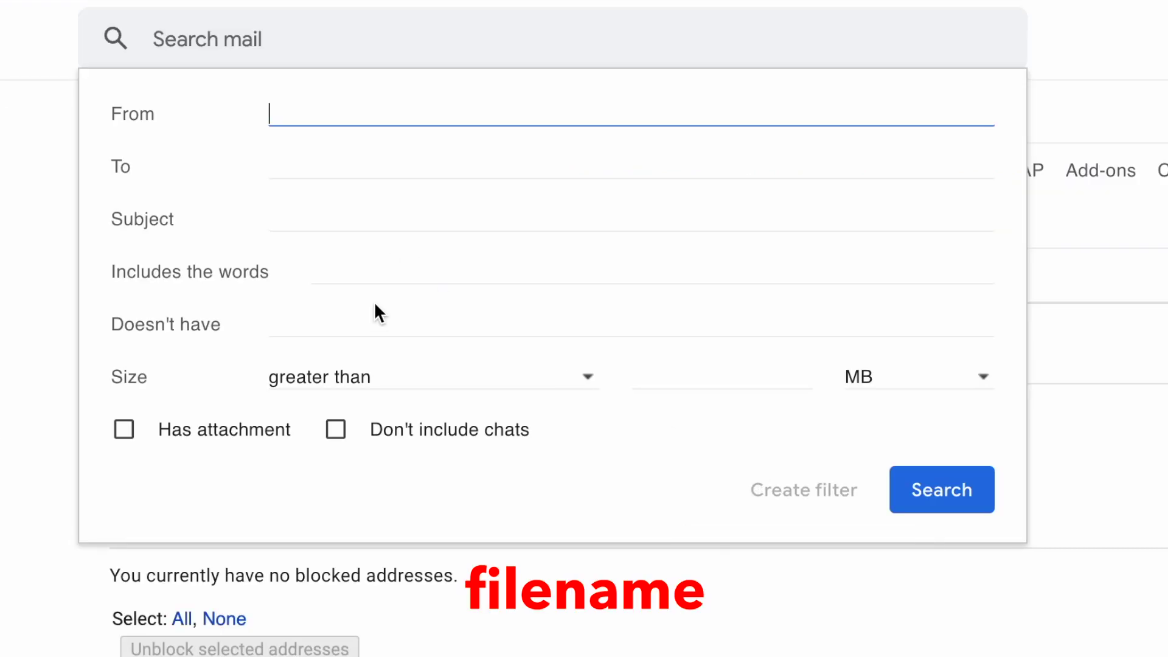
# Make mail with 'filename:invite.ics AND accepted' skip the Inbox and be marked as read
pyautogui.click(364, 269)
pyautogui.write('fi')
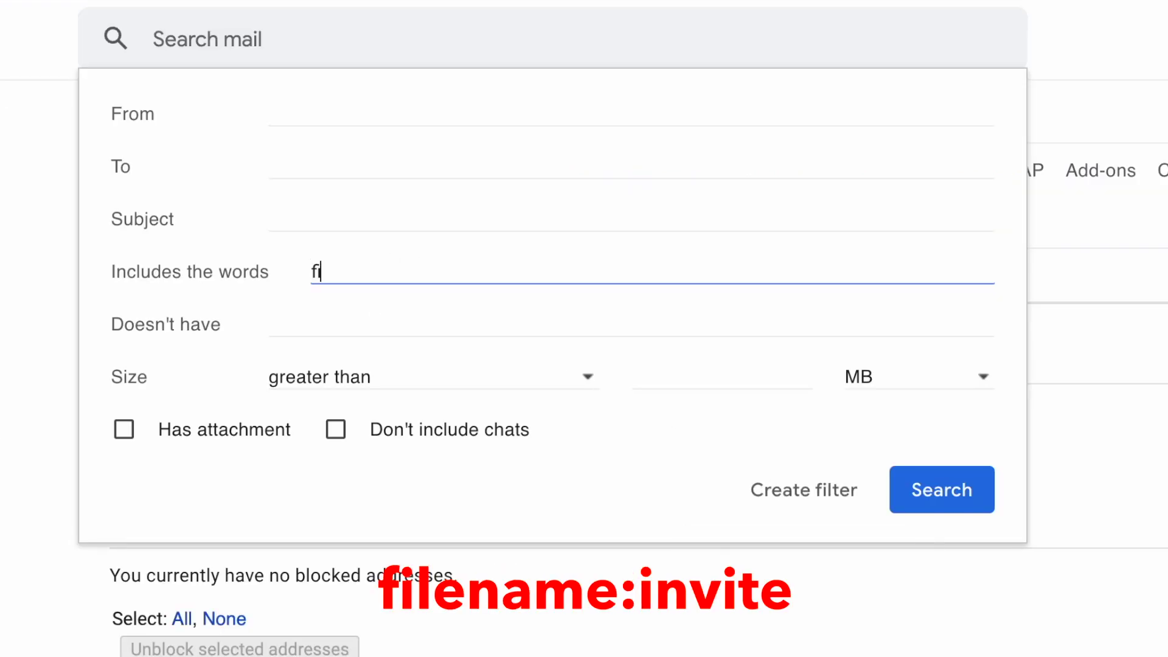
pyautogui.write('lename')
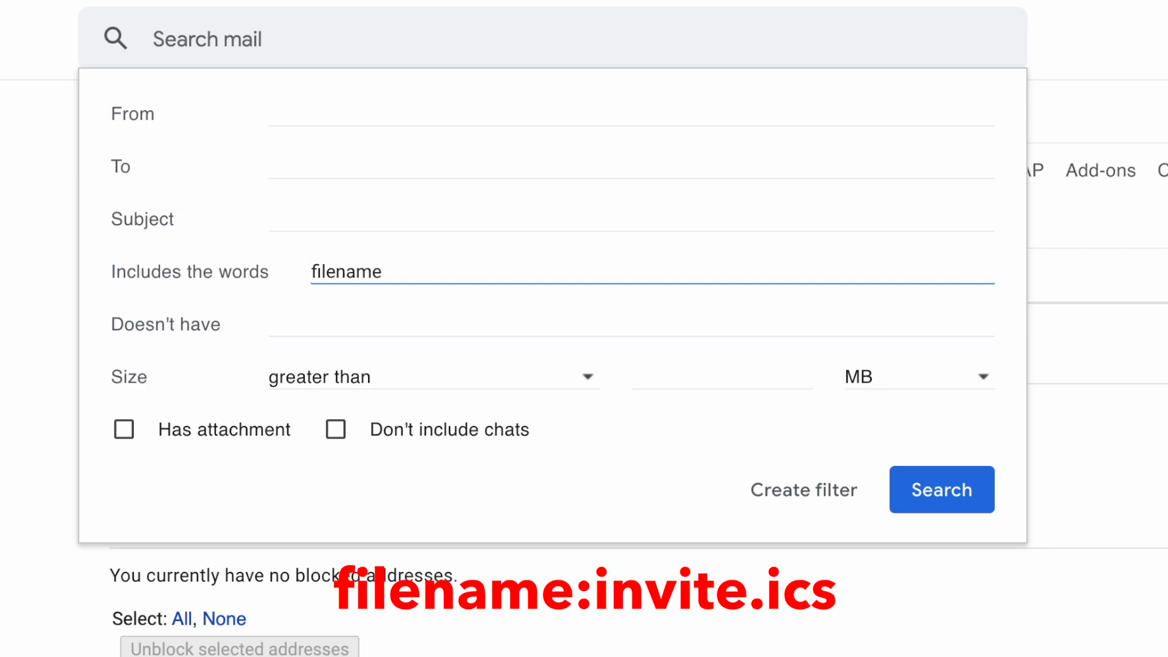
pyautogui.write(':invite')
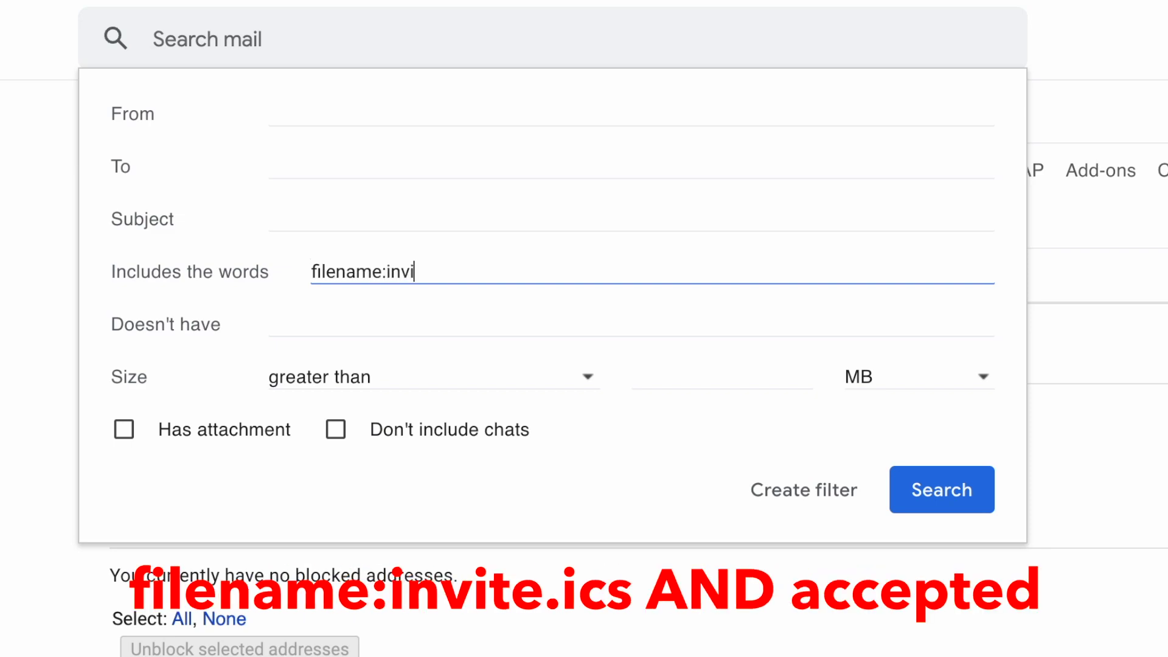
pyautogui.write('.IC')
pyautogui.press('BackSpace')
pyautogui.press('BackSpace')
pyautogui.write('ics AND accepted')
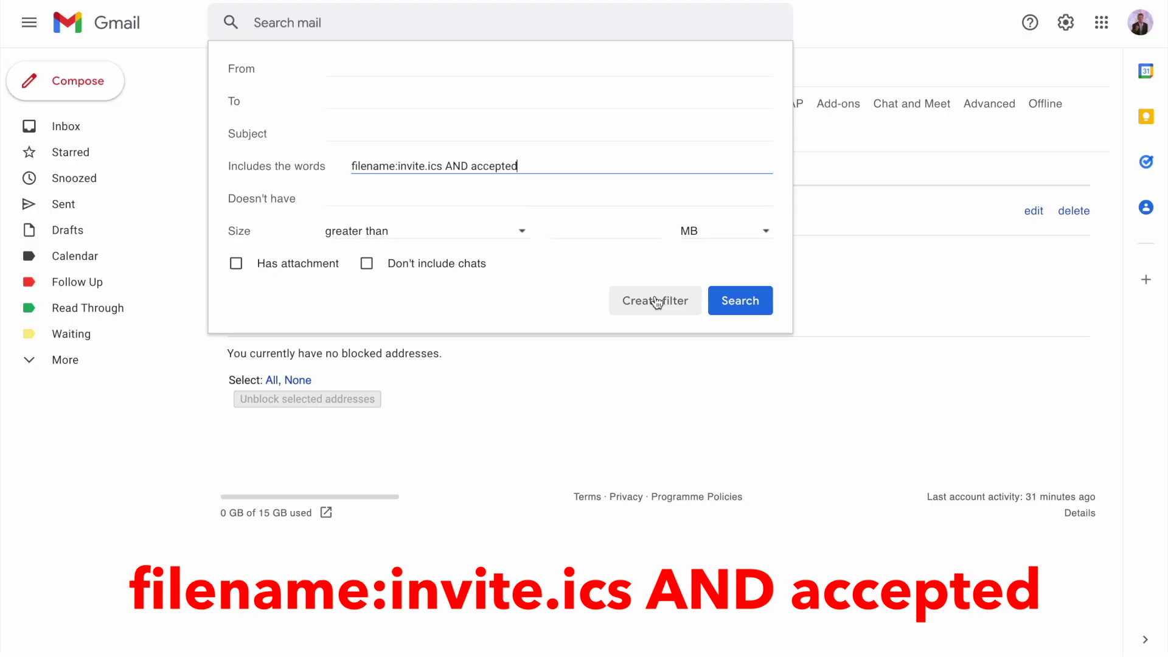
pyautogui.click(803, 490)
pyautogui.click(319, 103)
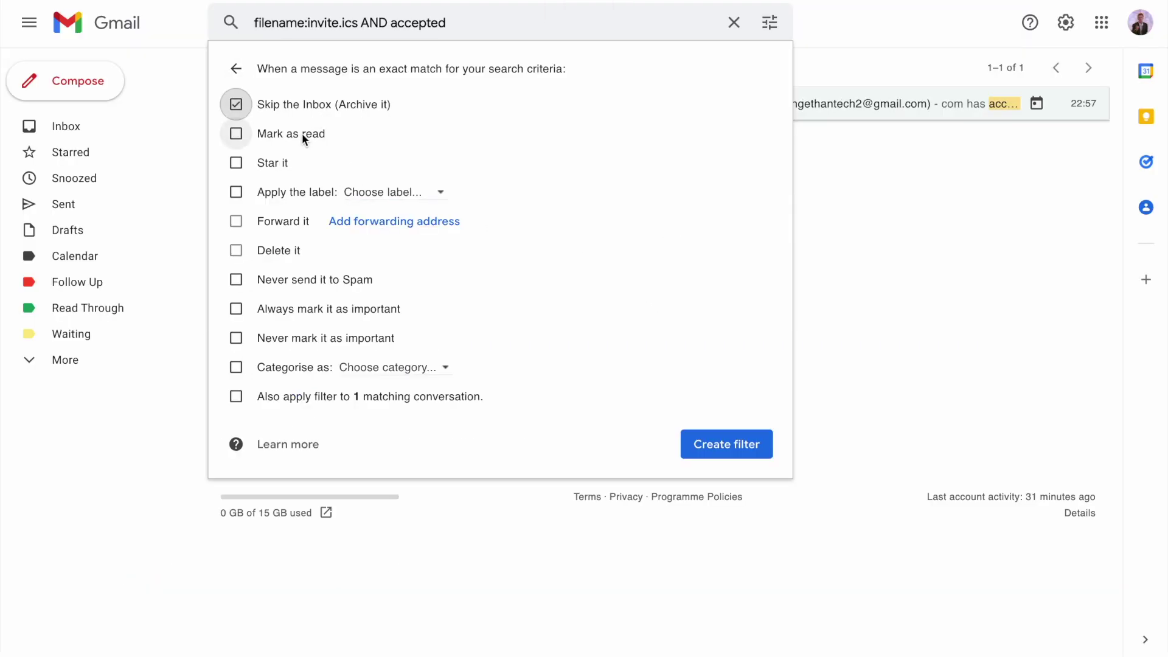
pyautogui.click(303, 135)
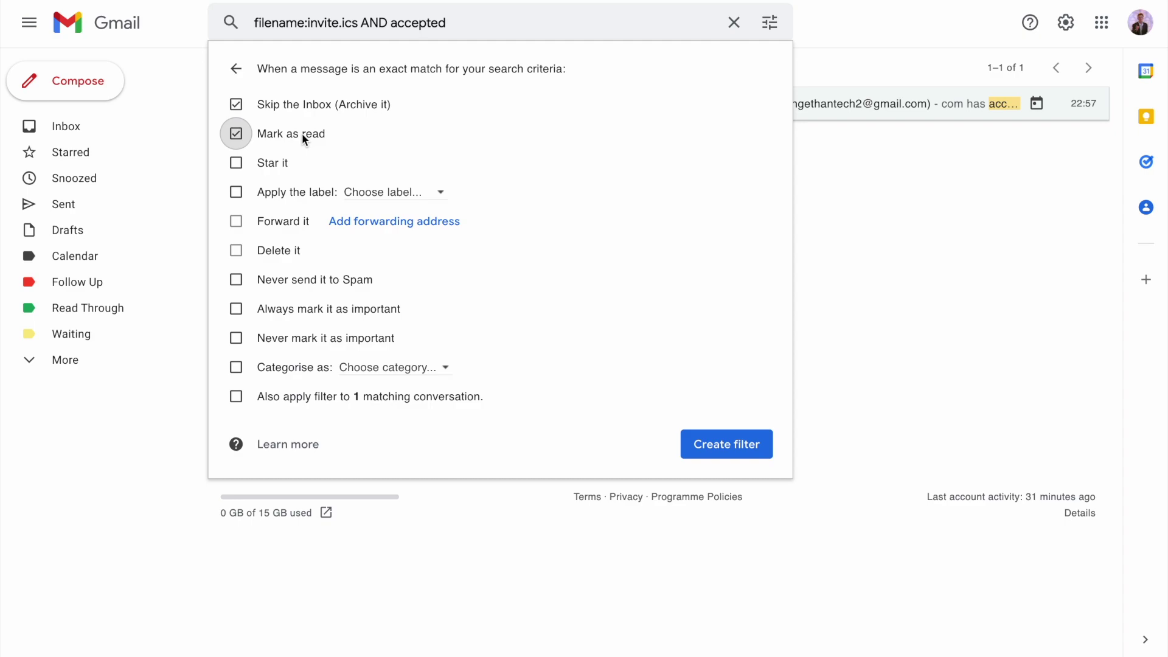
pyautogui.click(718, 457)
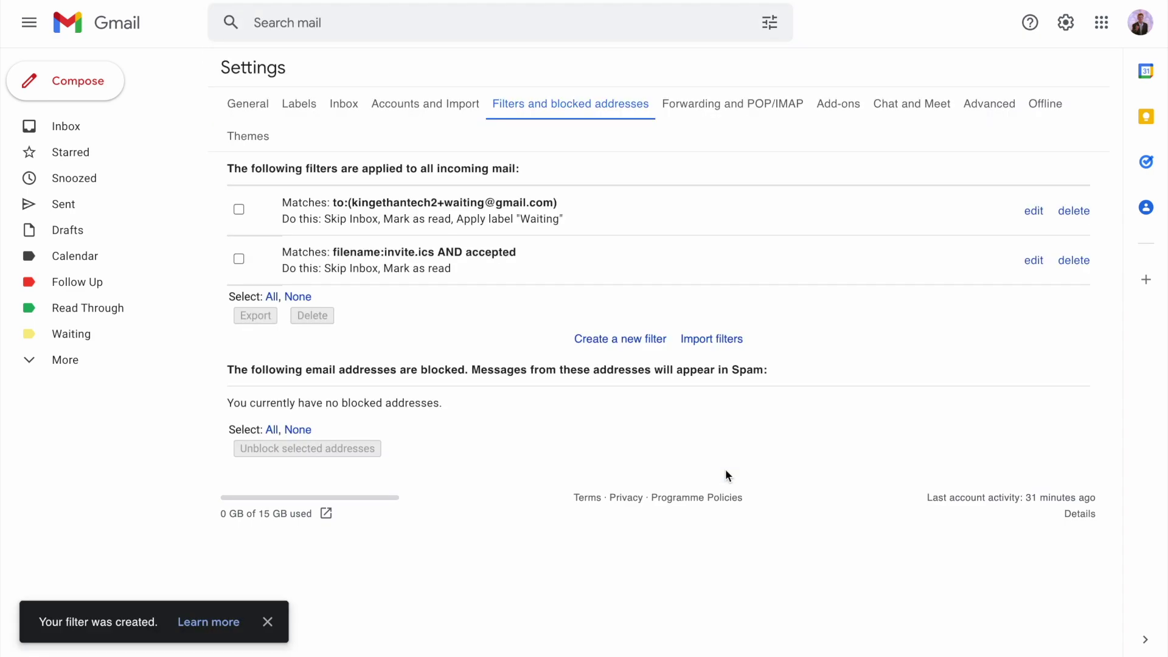
pyautogui.moveTo(334, 252); pyautogui.dragTo(459, 271)
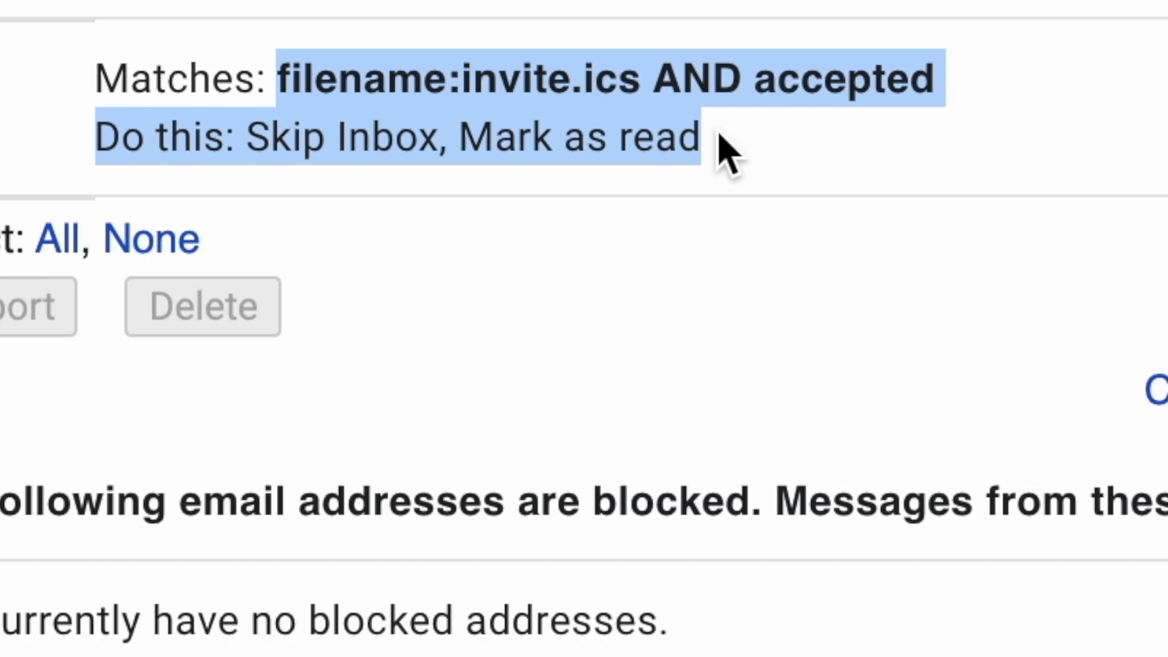